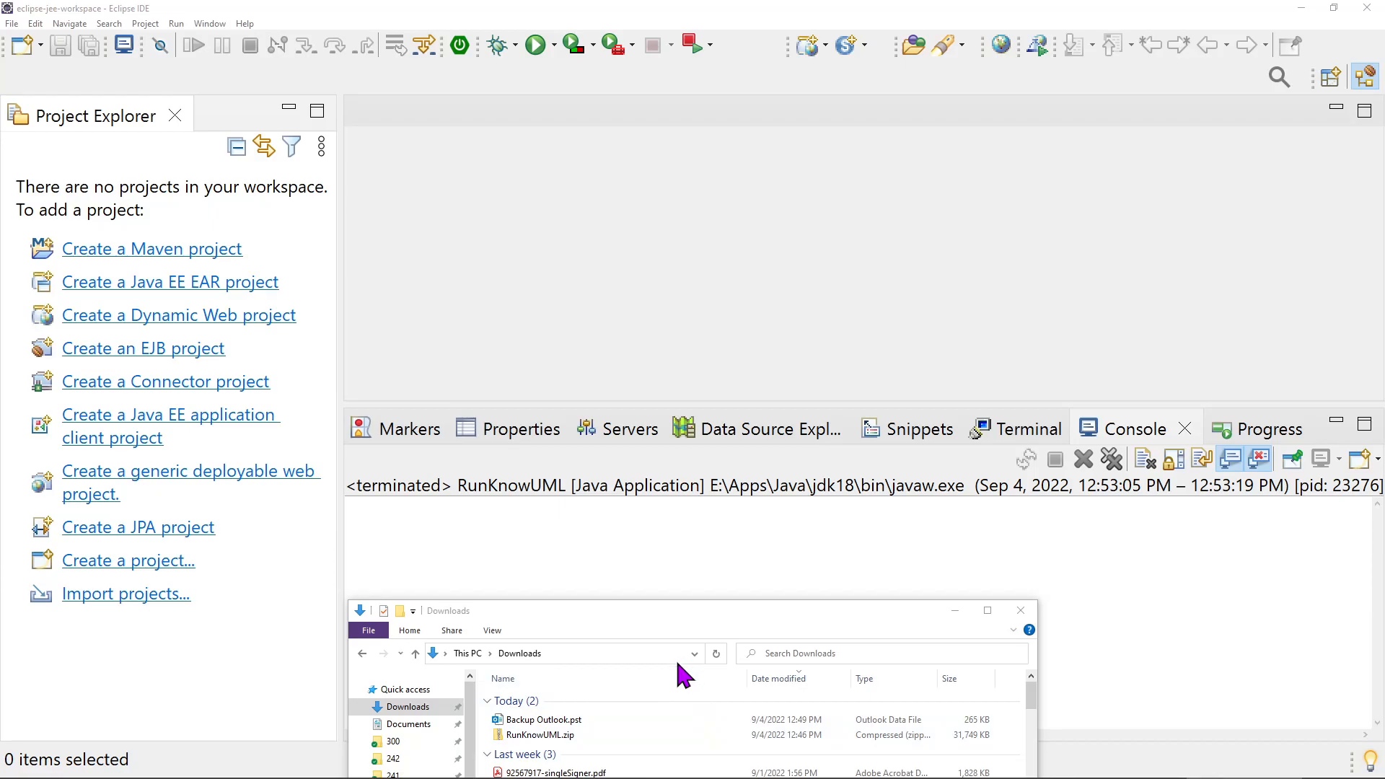
# Try to extract all files from RunKnowUML.zip in the Downloads folder
pyautogui.click(555, 736)
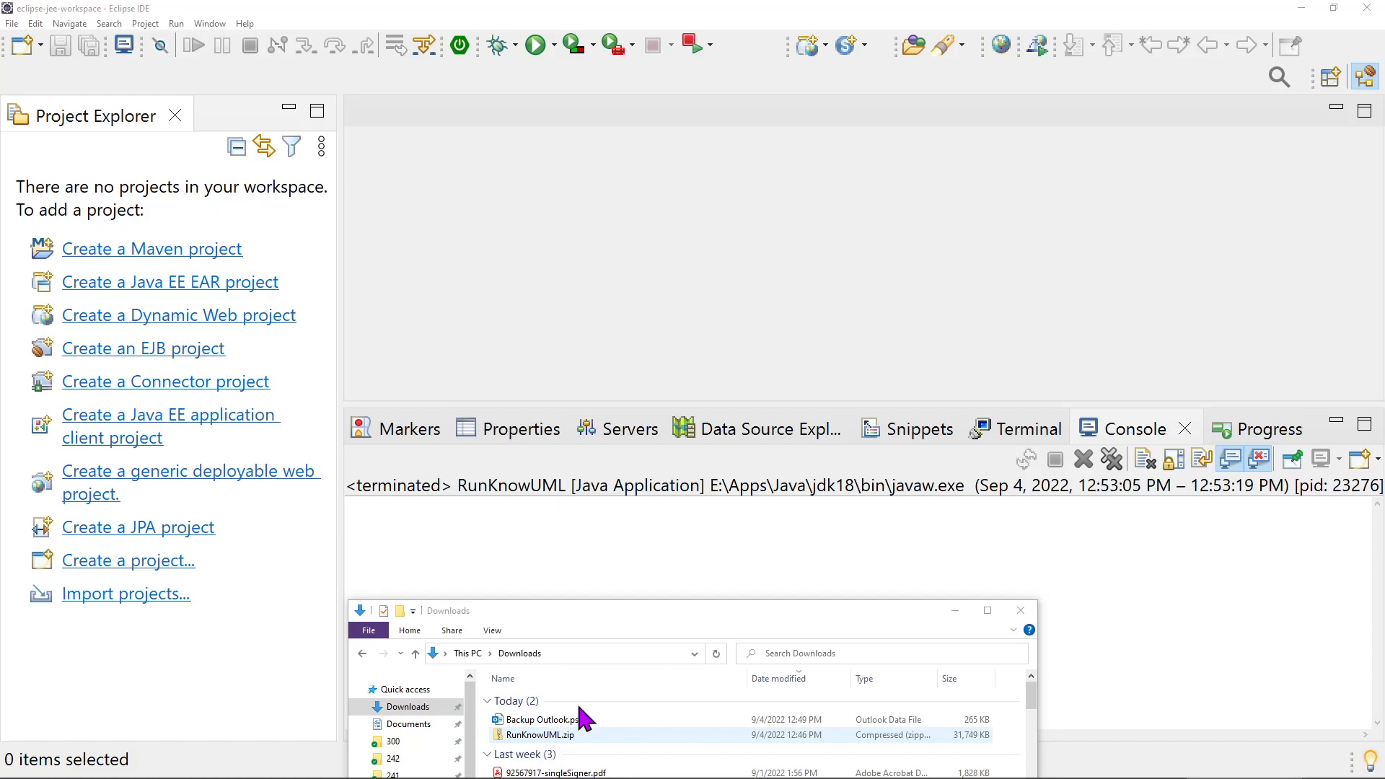
pyautogui.click(540, 738)
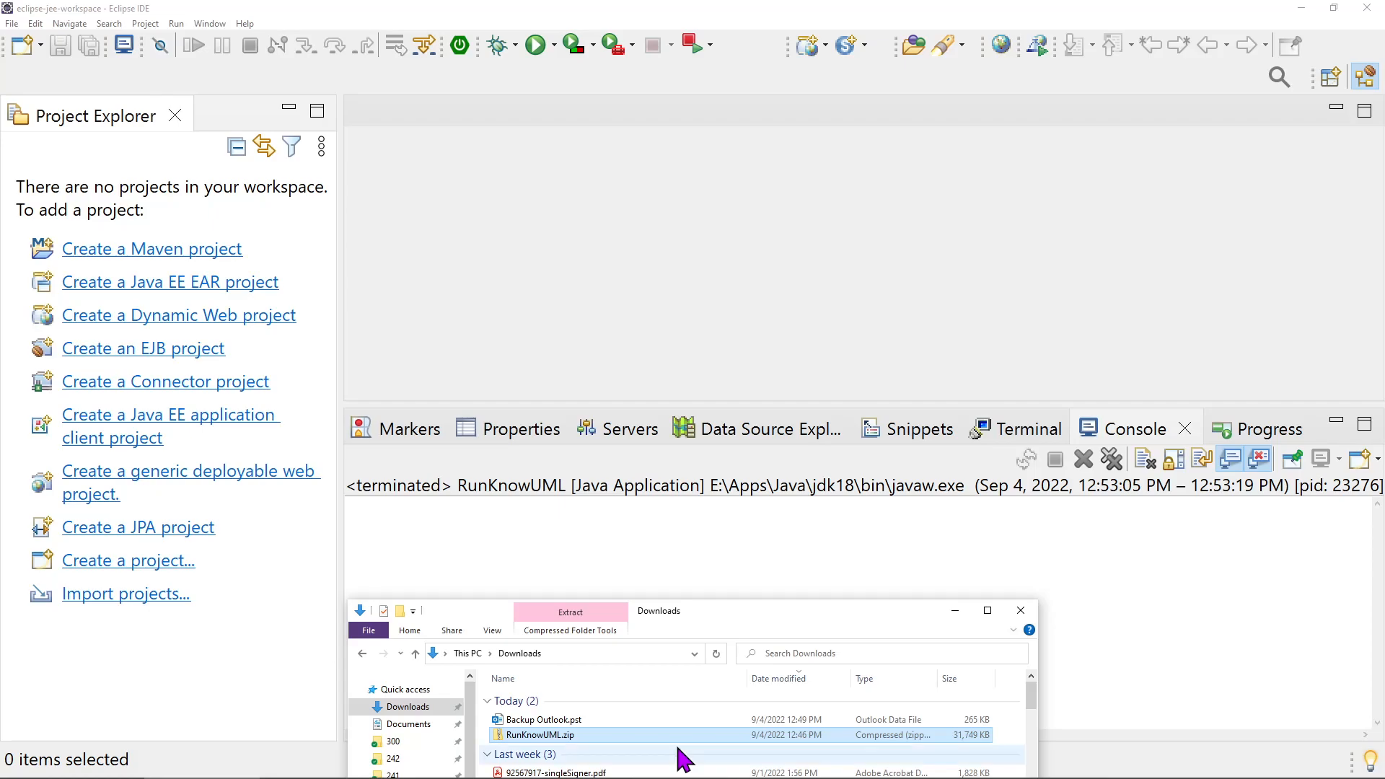
pyautogui.rightClick(527, 734)
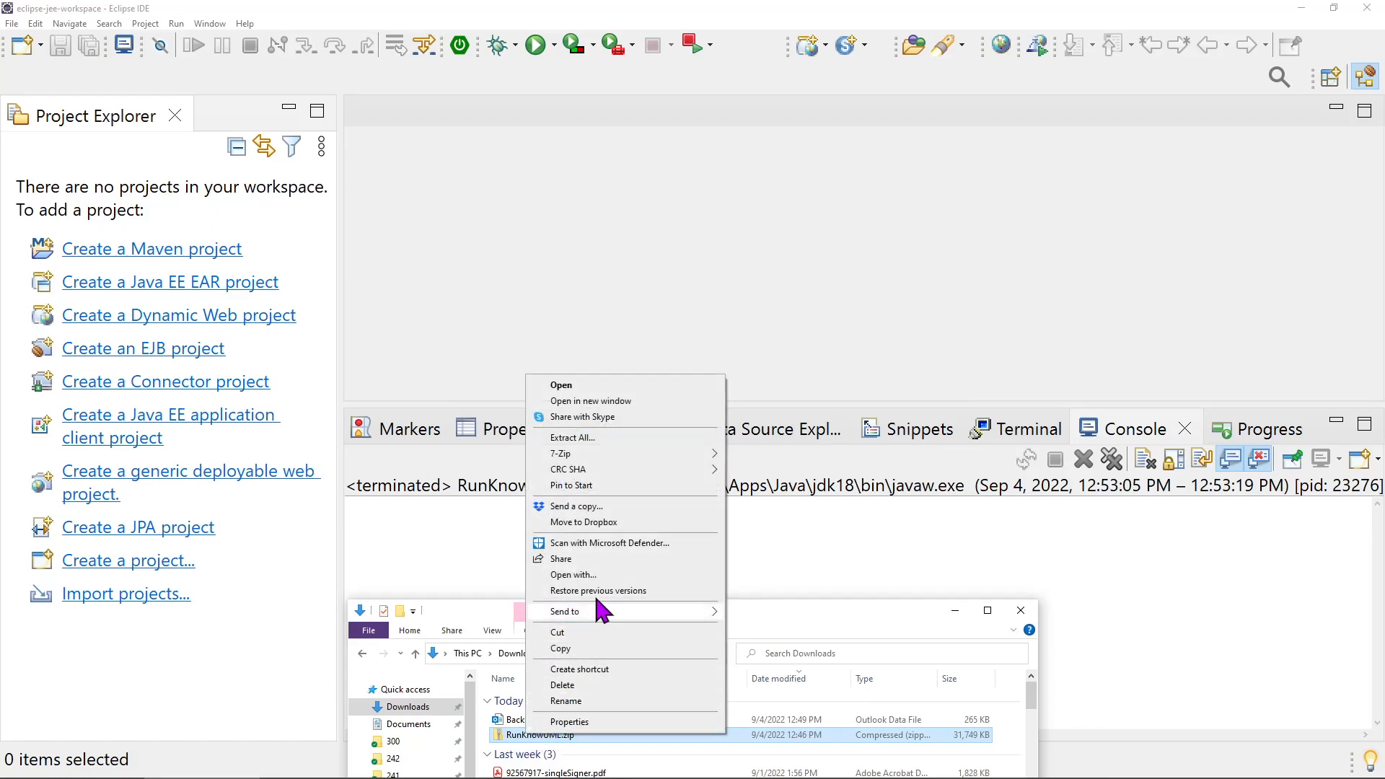
pyautogui.click(609, 436)
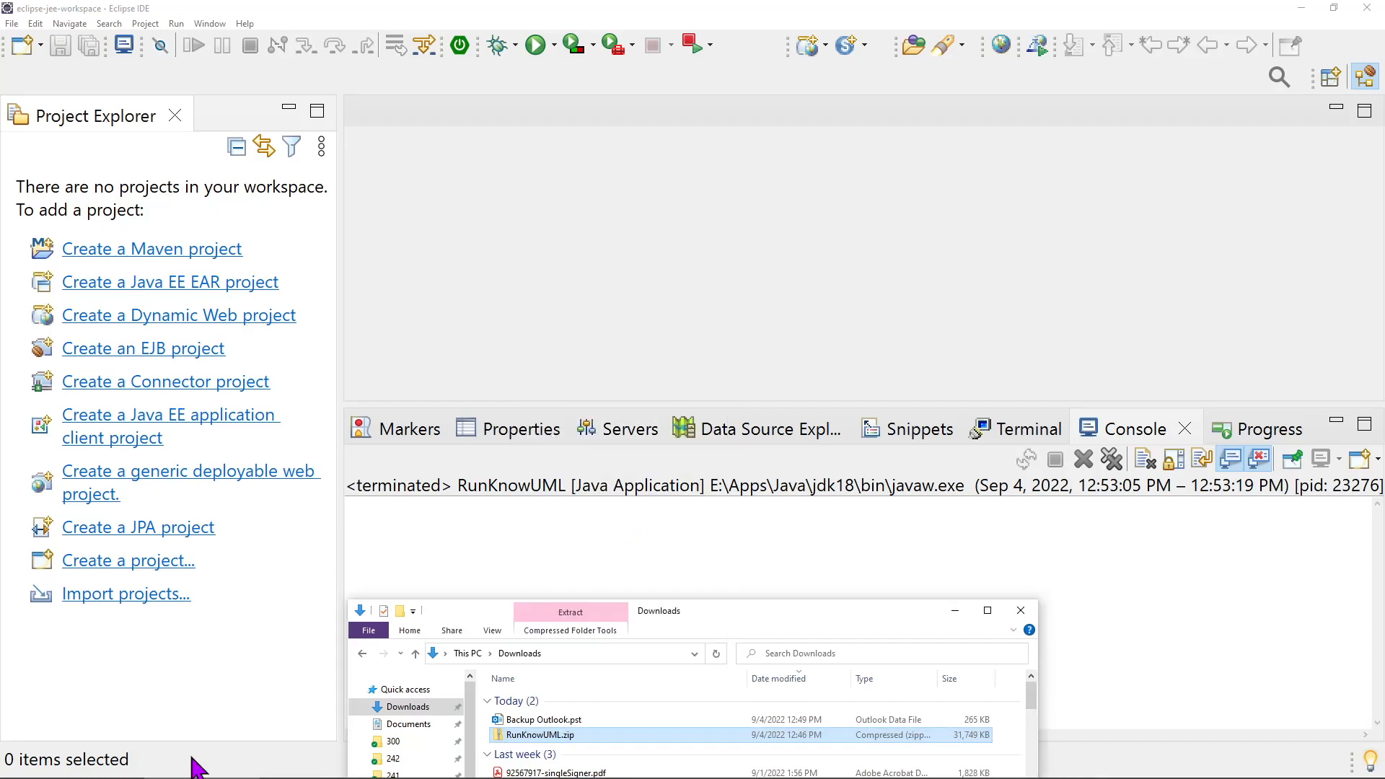
pyautogui.moveTo(480, 697); pyautogui.dragTo(559, 737)
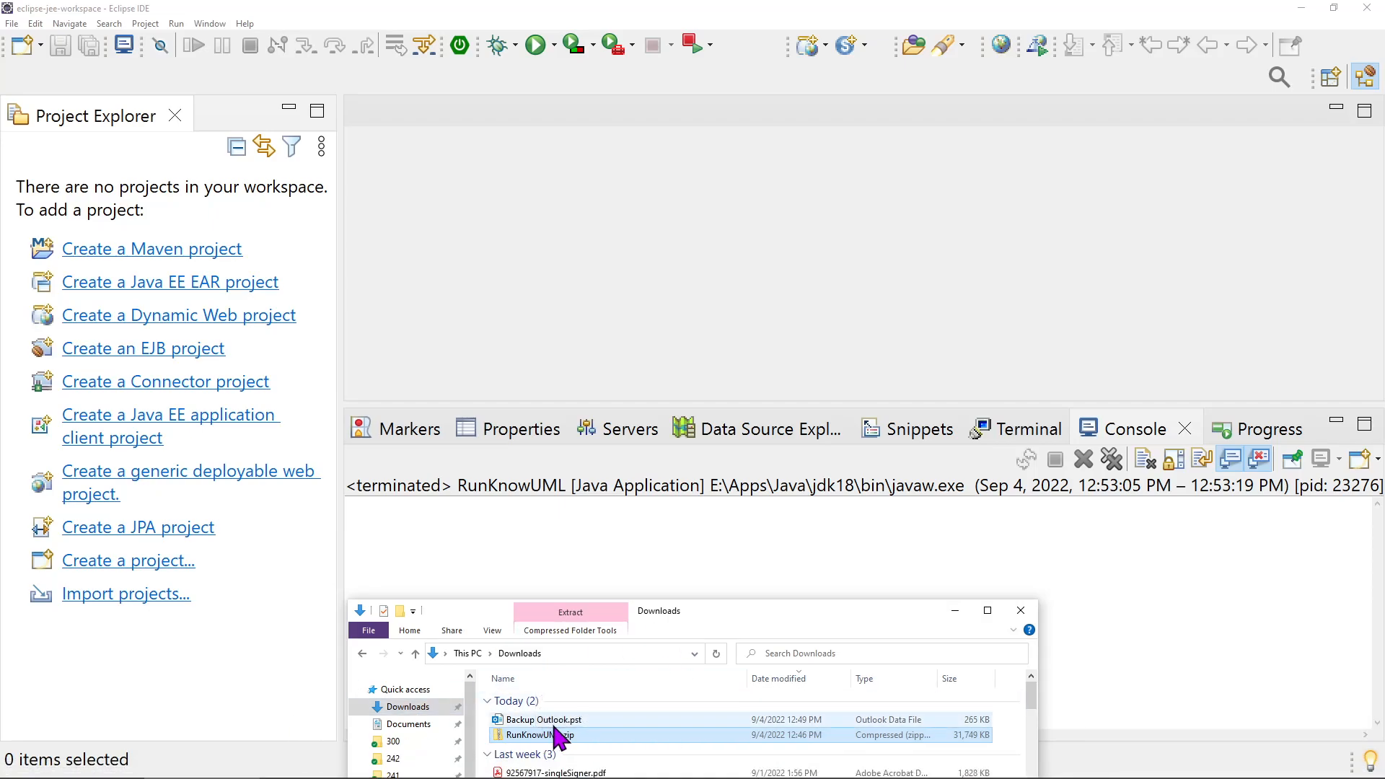
pyautogui.click(550, 736)
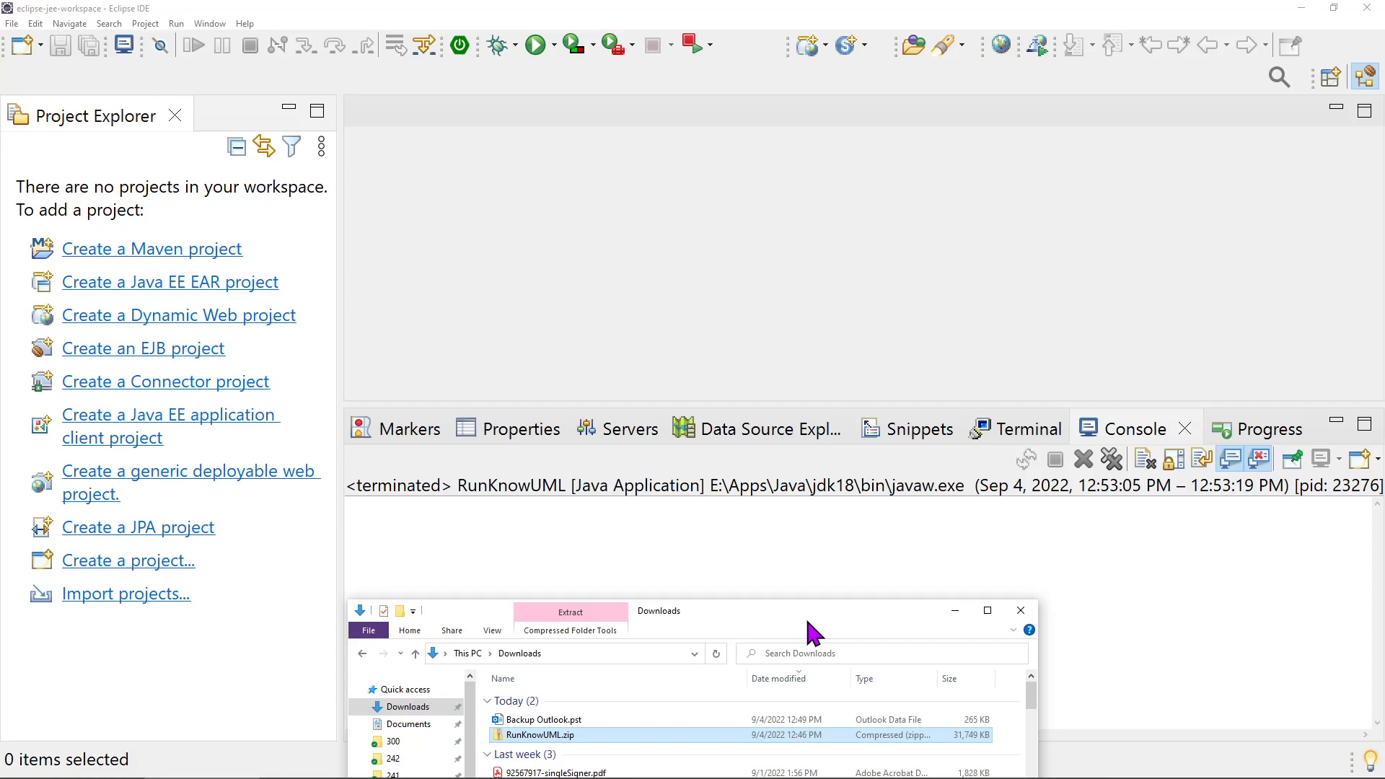
pyautogui.moveTo(738, 610); pyautogui.dragTo(462, 778)
pyautogui.click(591, 357)
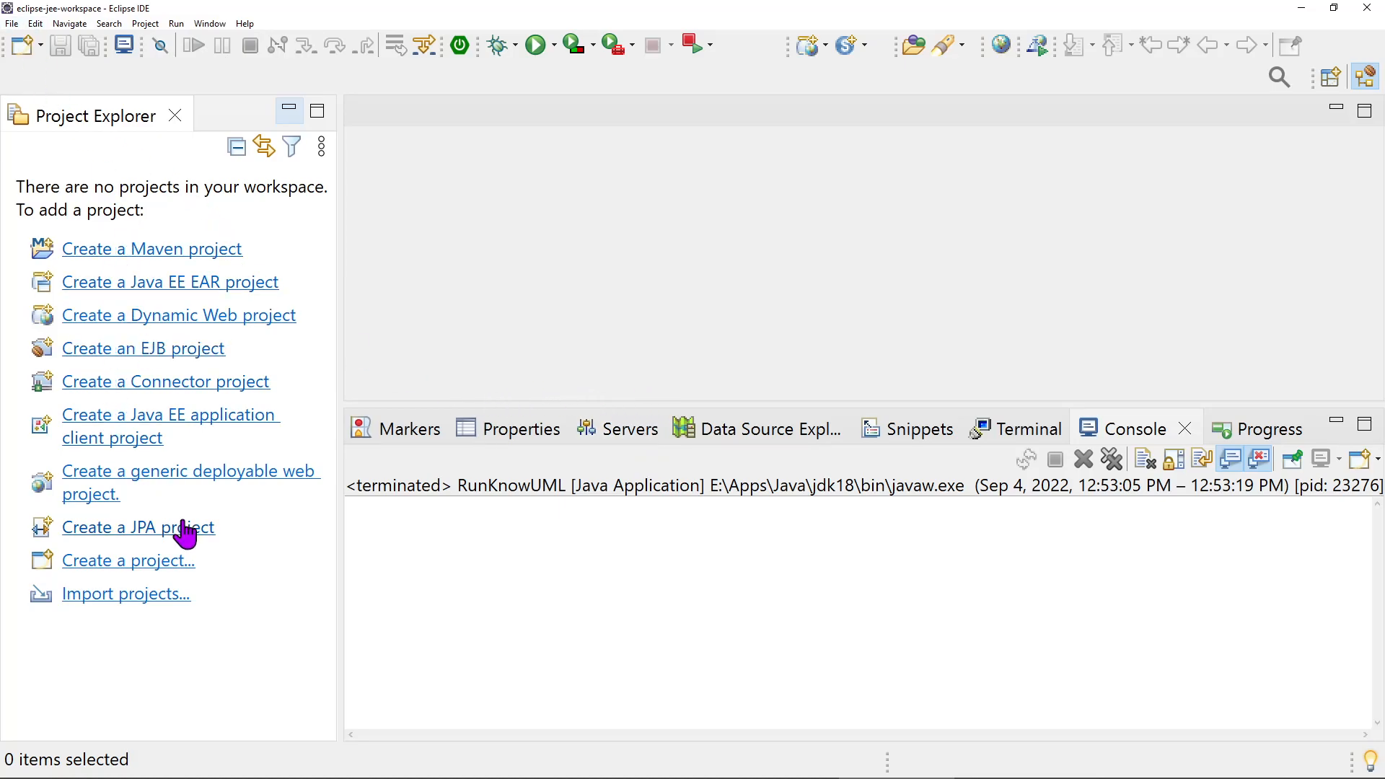
# Import the project folder E:\Java\RunKnowUML from the file system as an Eclipse project
pyautogui.click(12, 23)
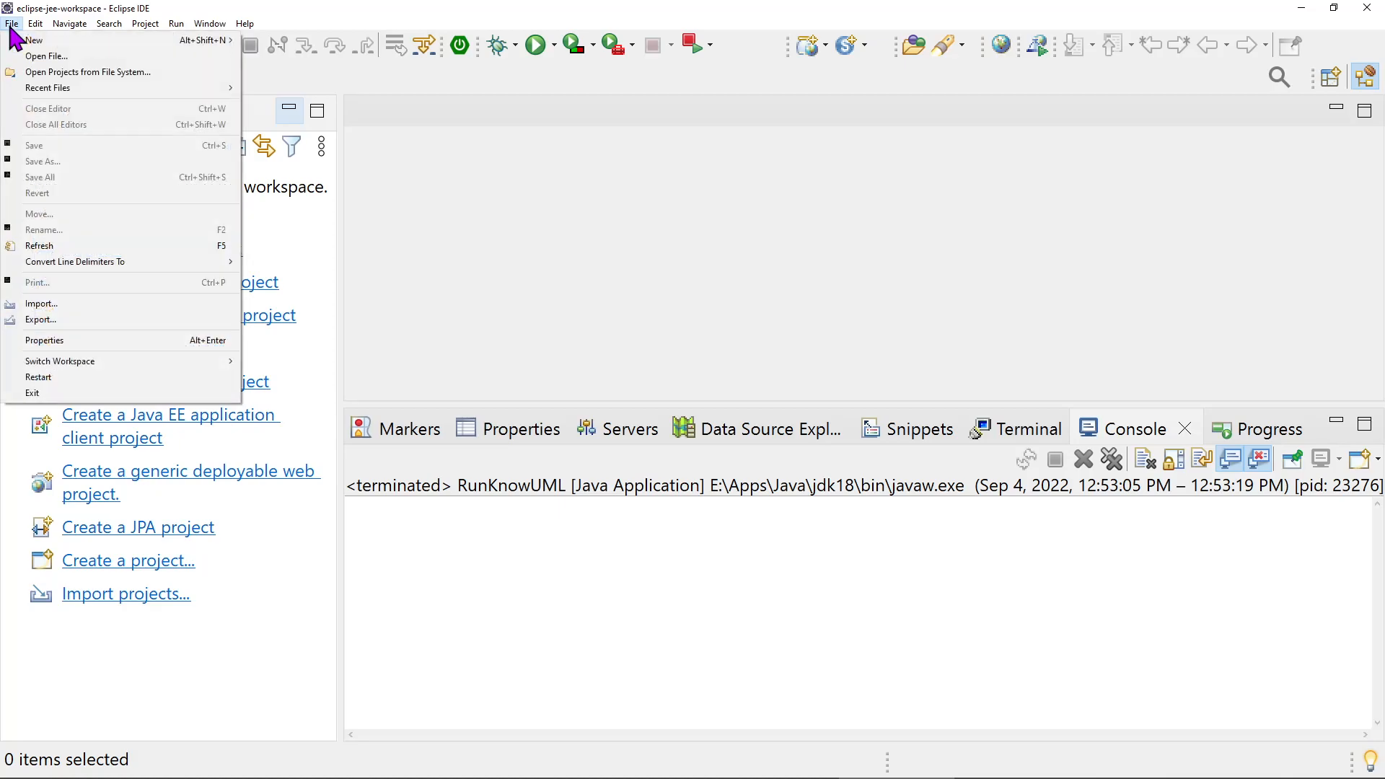
pyautogui.click(64, 75)
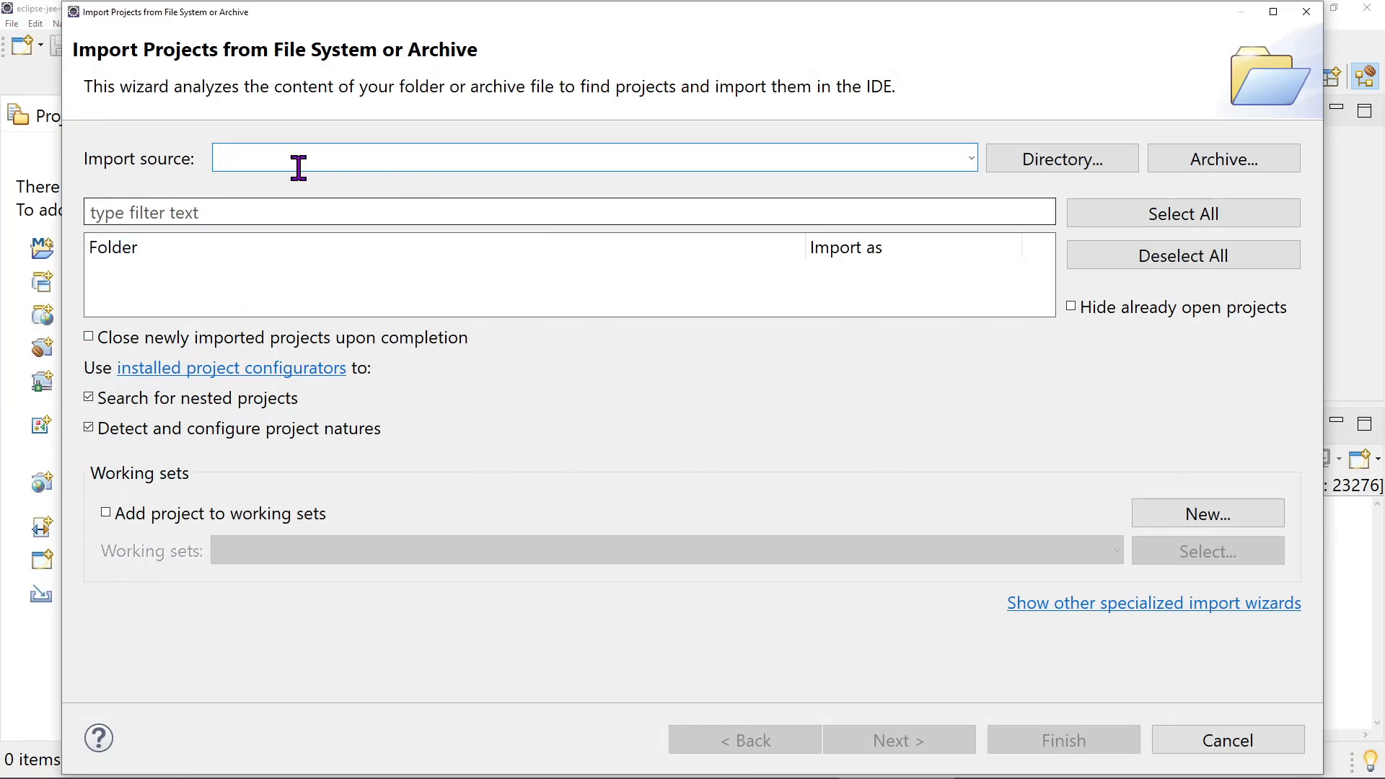
pyautogui.click(1037, 164)
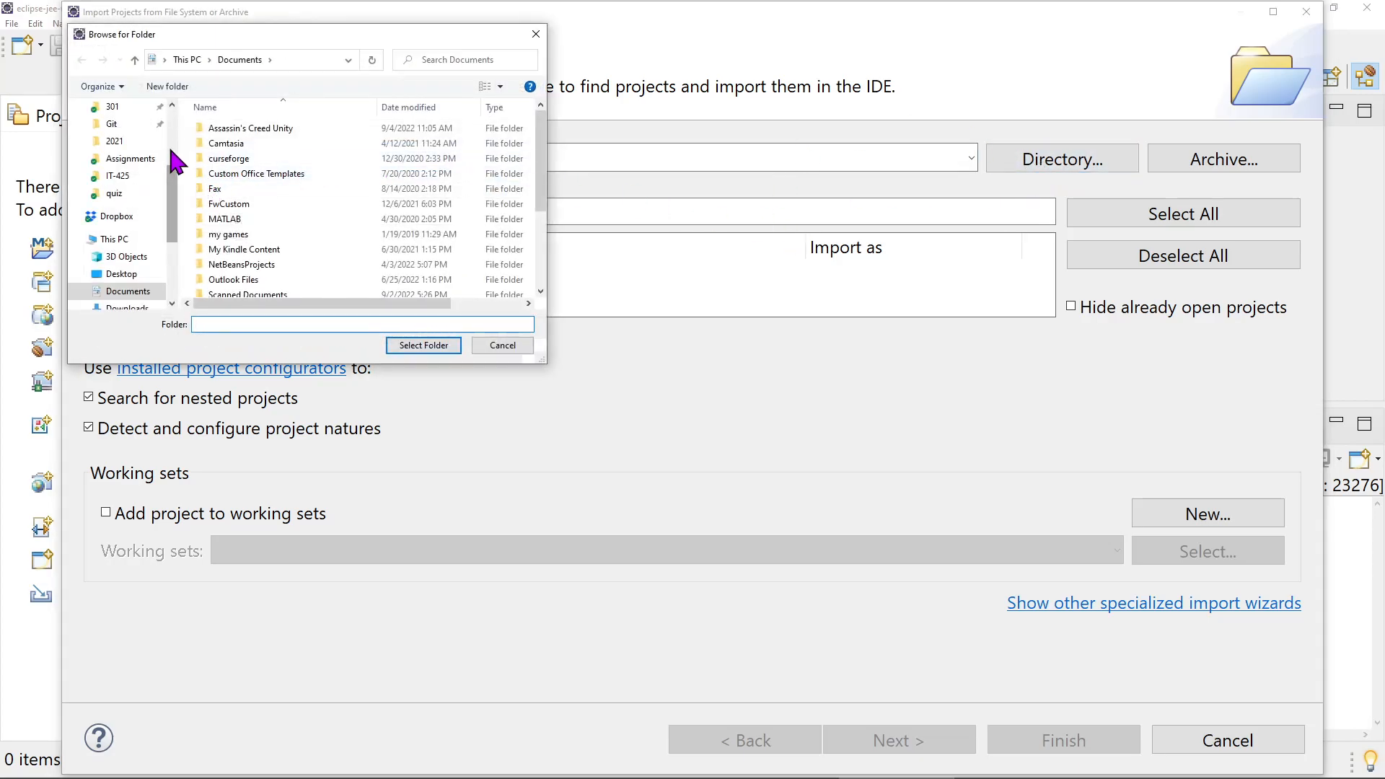
pyautogui.scroll(3, 166, 166)
pyautogui.scroll(-2, 129, 245)
pyautogui.click(109, 285)
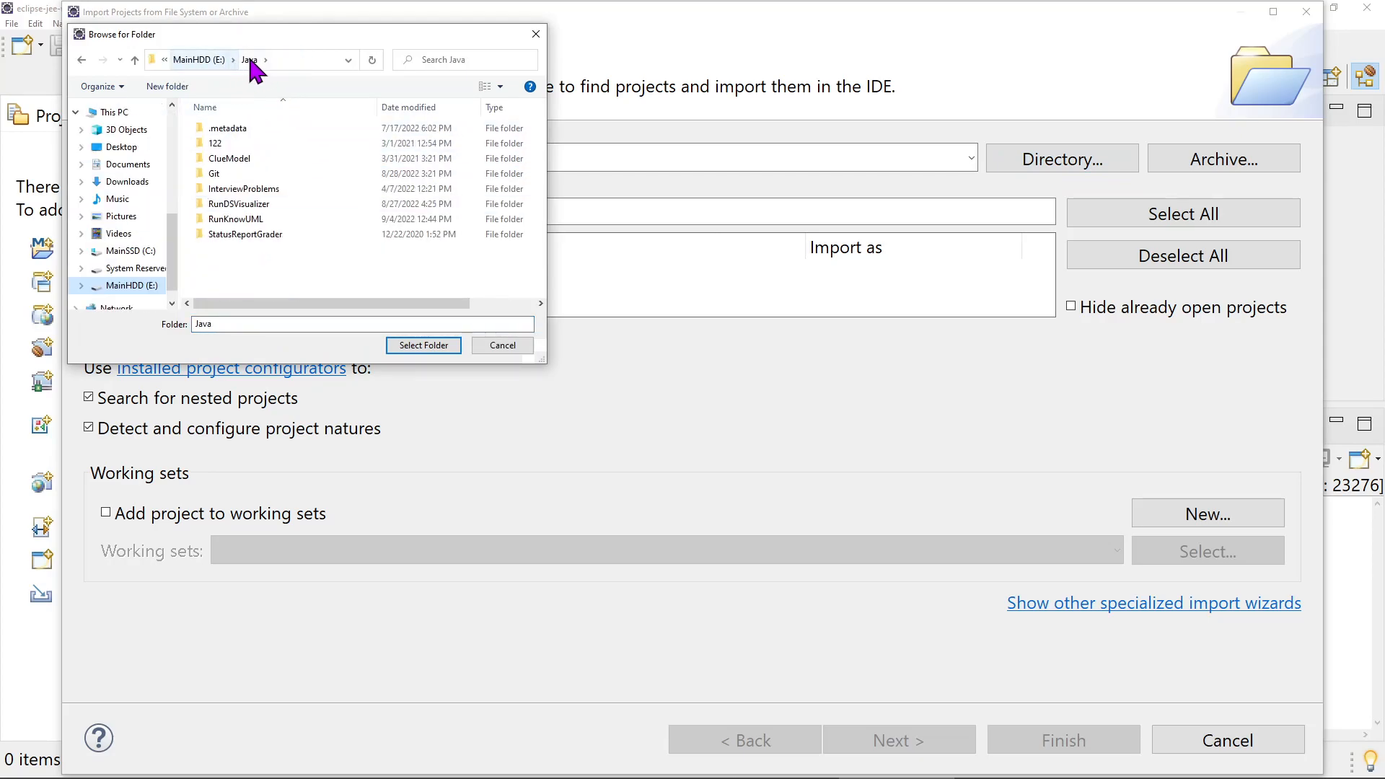
pyautogui.click(229, 220)
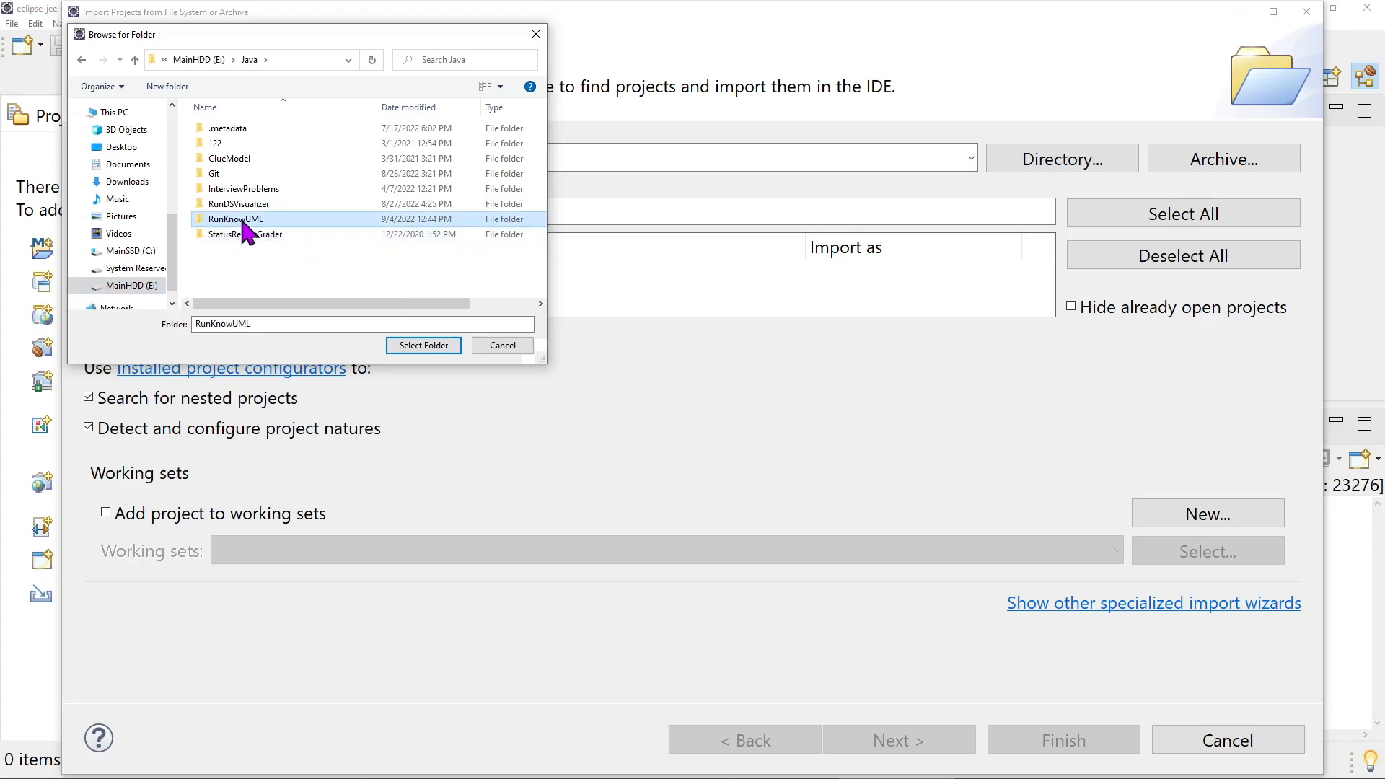
pyautogui.doubleClick(241, 220)
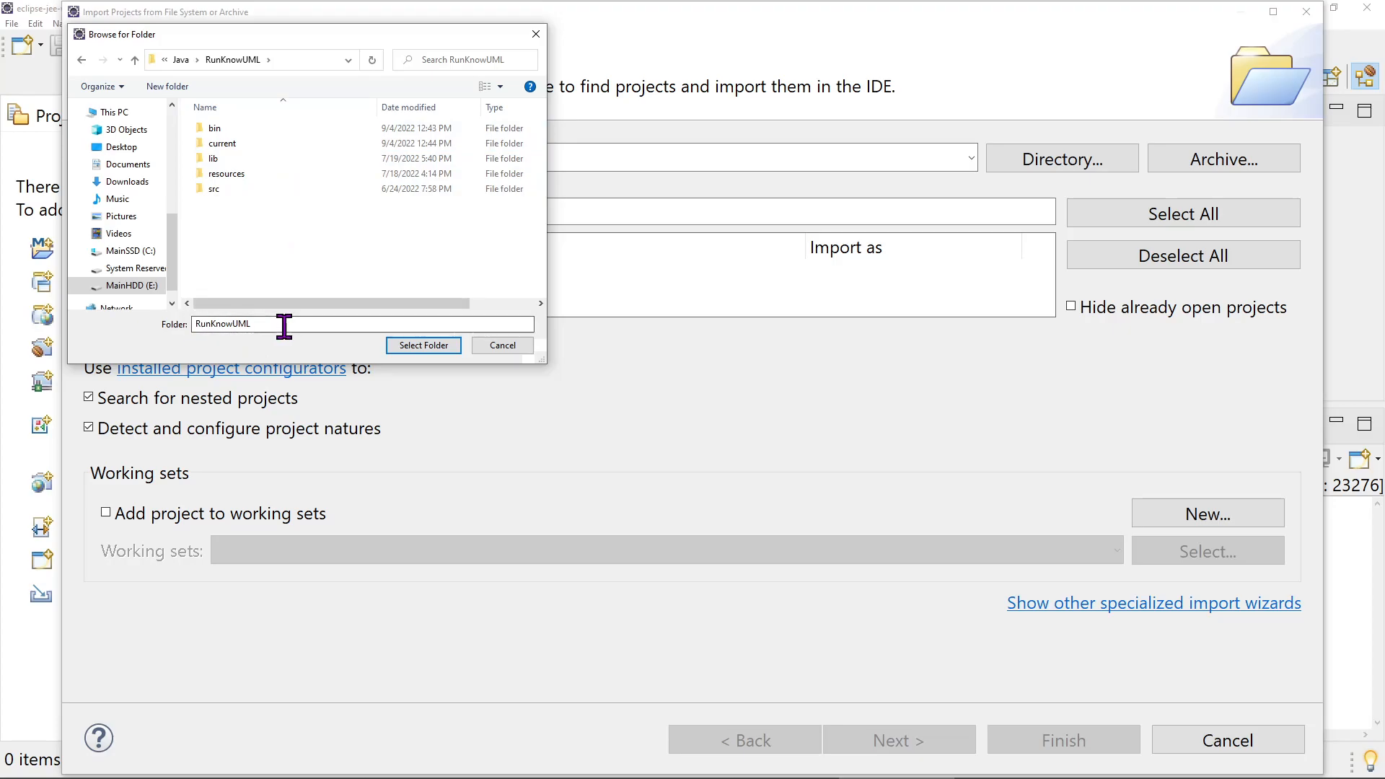
pyautogui.click(424, 340)
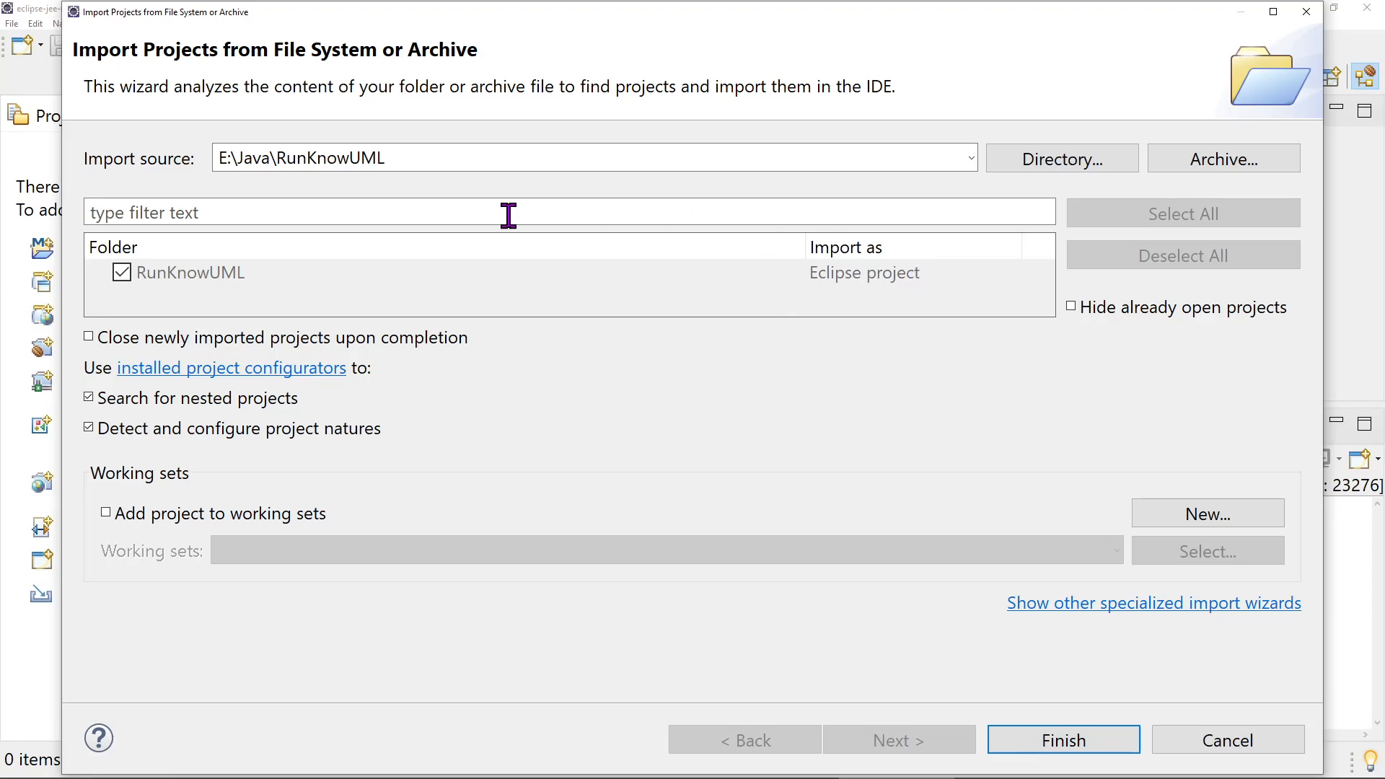
pyautogui.click(1051, 747)
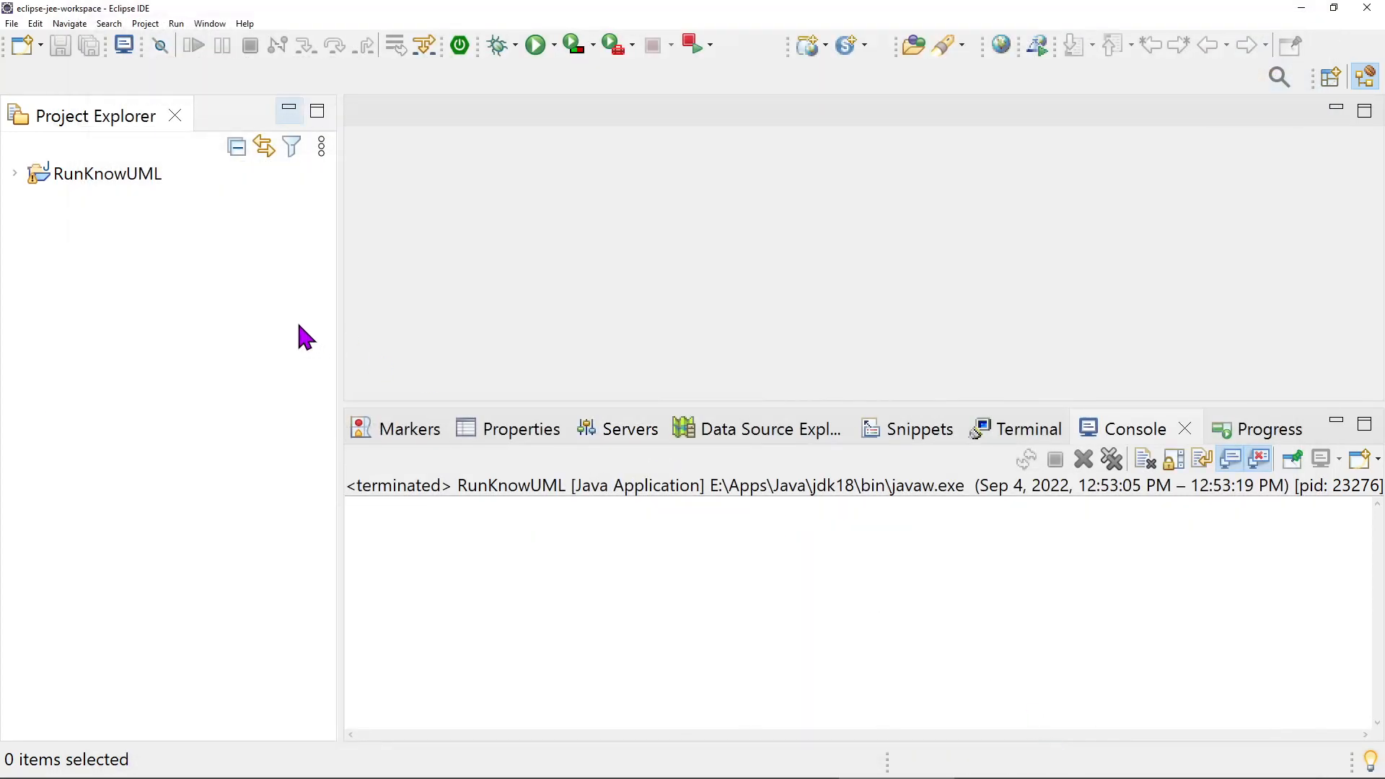
# Open RunKnowUML.java from the default package in the project's src folder and enlarge the editor area
pyautogui.click(100, 179)
pyautogui.moveTo(339, 272); pyautogui.dragTo(326, 272)
pyautogui.click(16, 175)
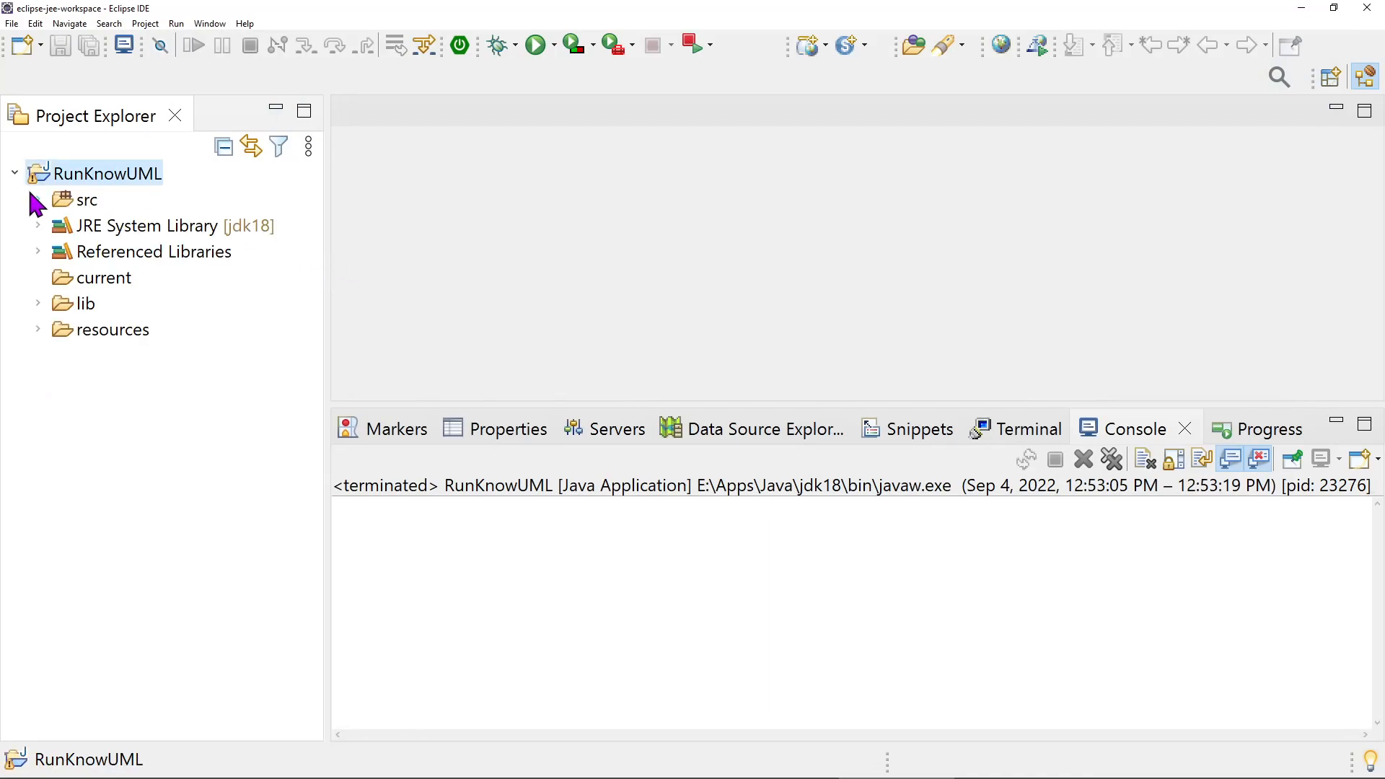
pyautogui.click(38, 199)
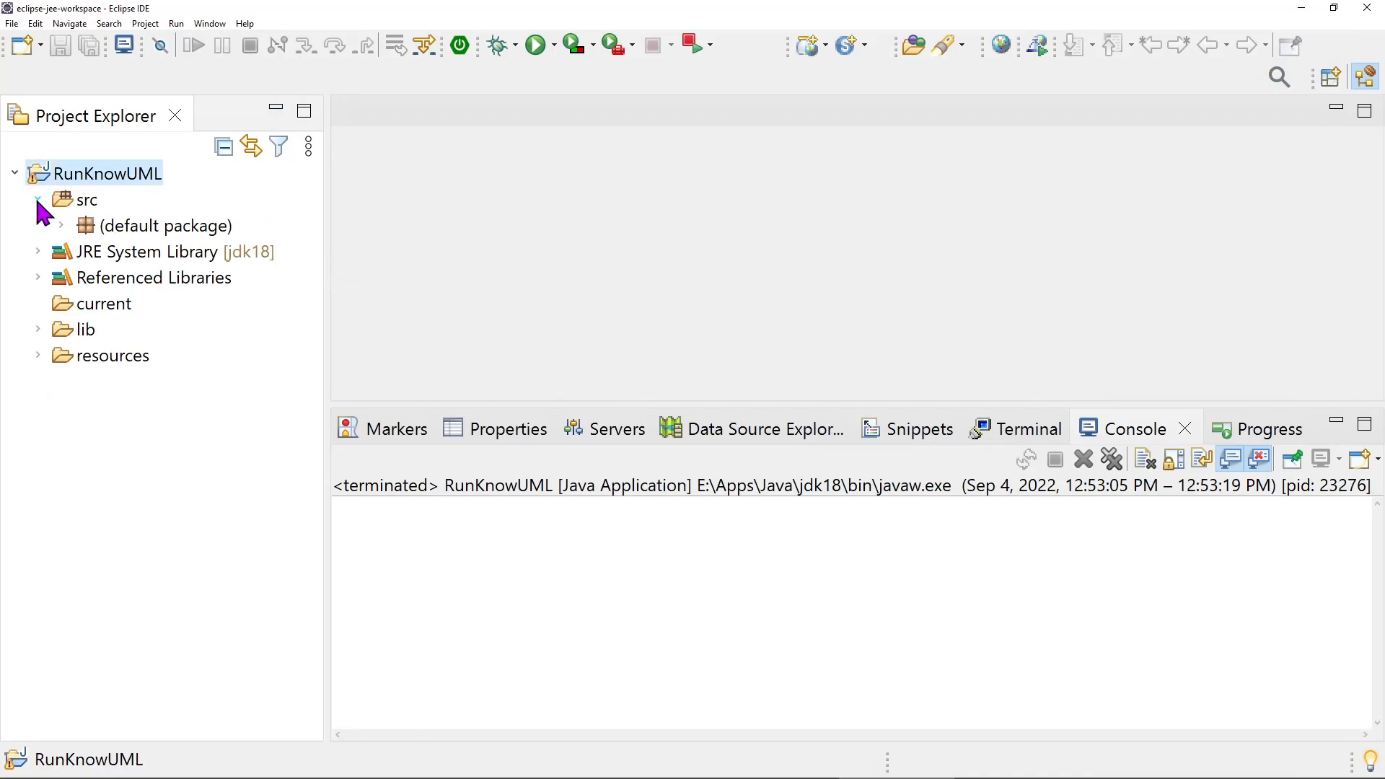
pyautogui.click(61, 227)
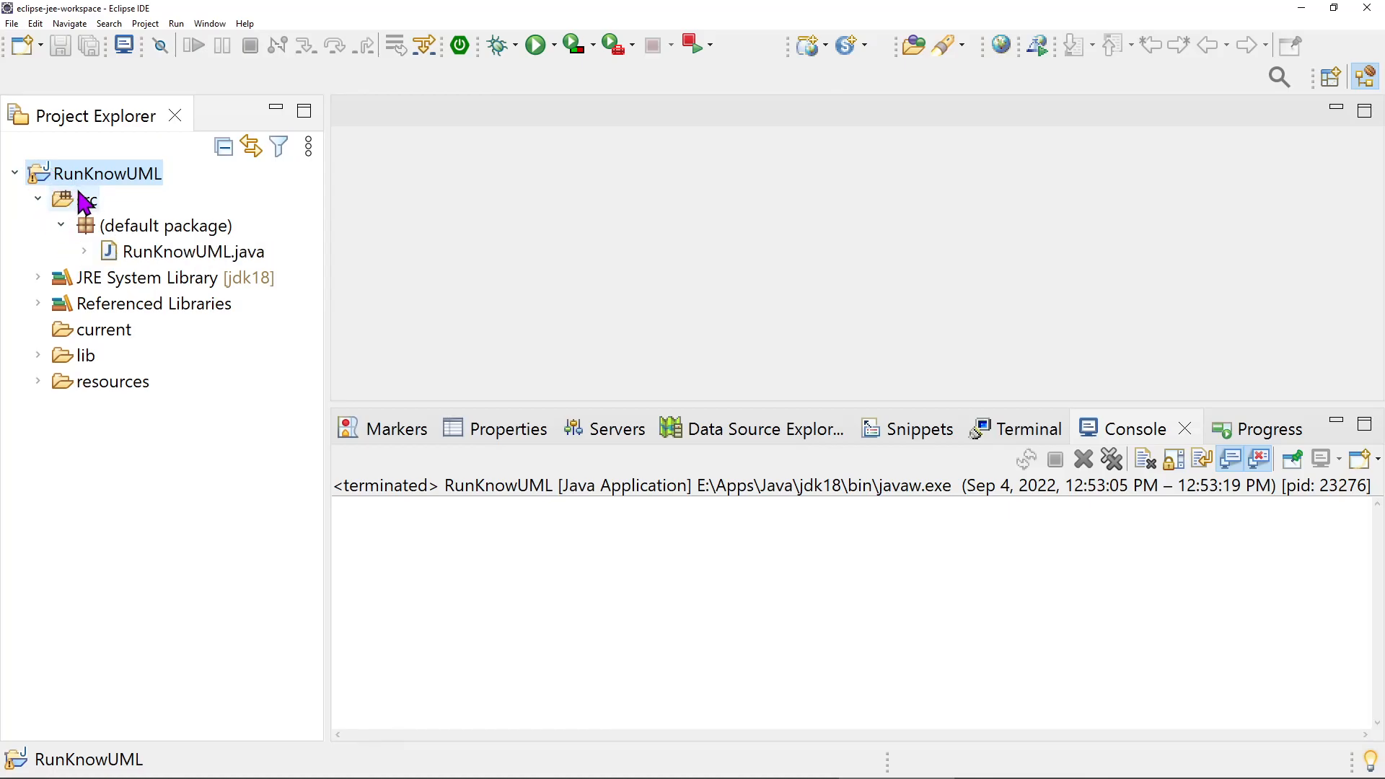
pyautogui.click(181, 259)
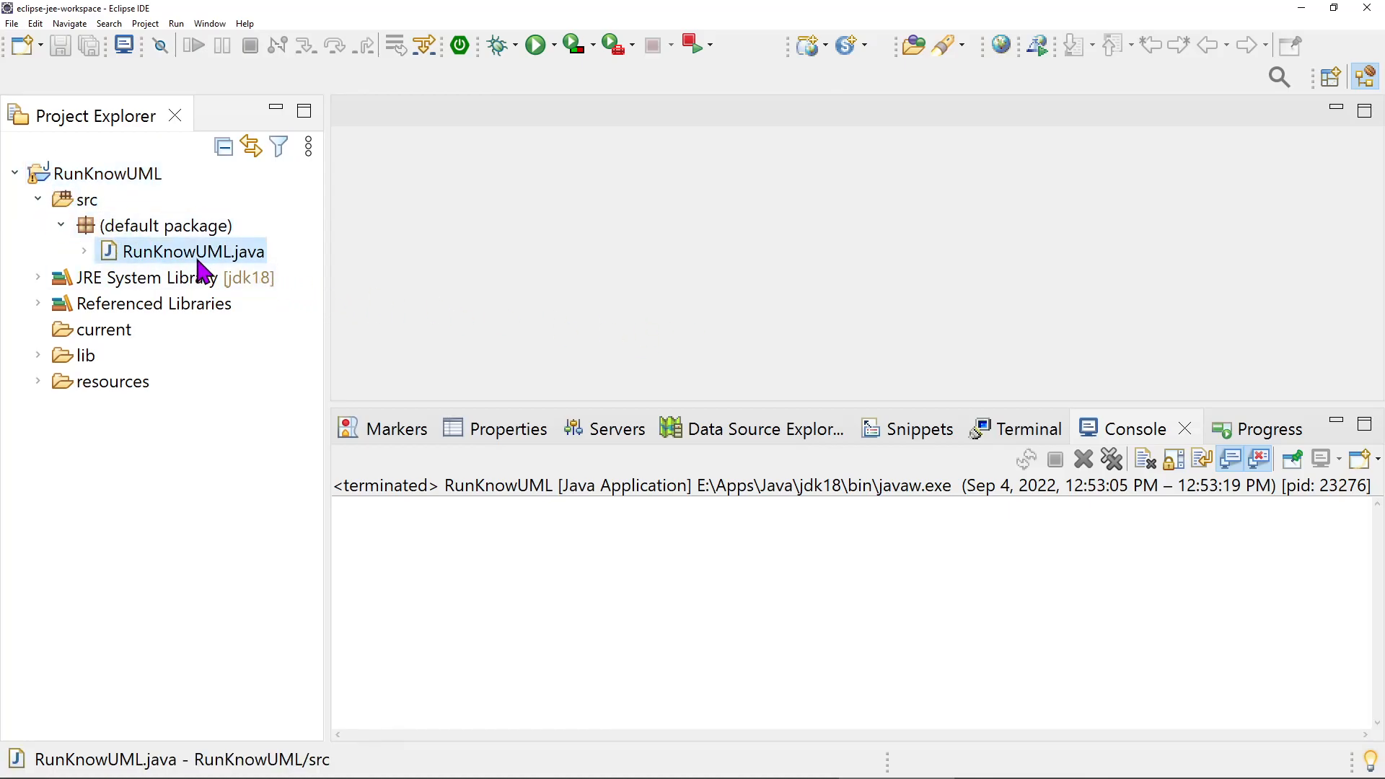
pyautogui.doubleClick(189, 248)
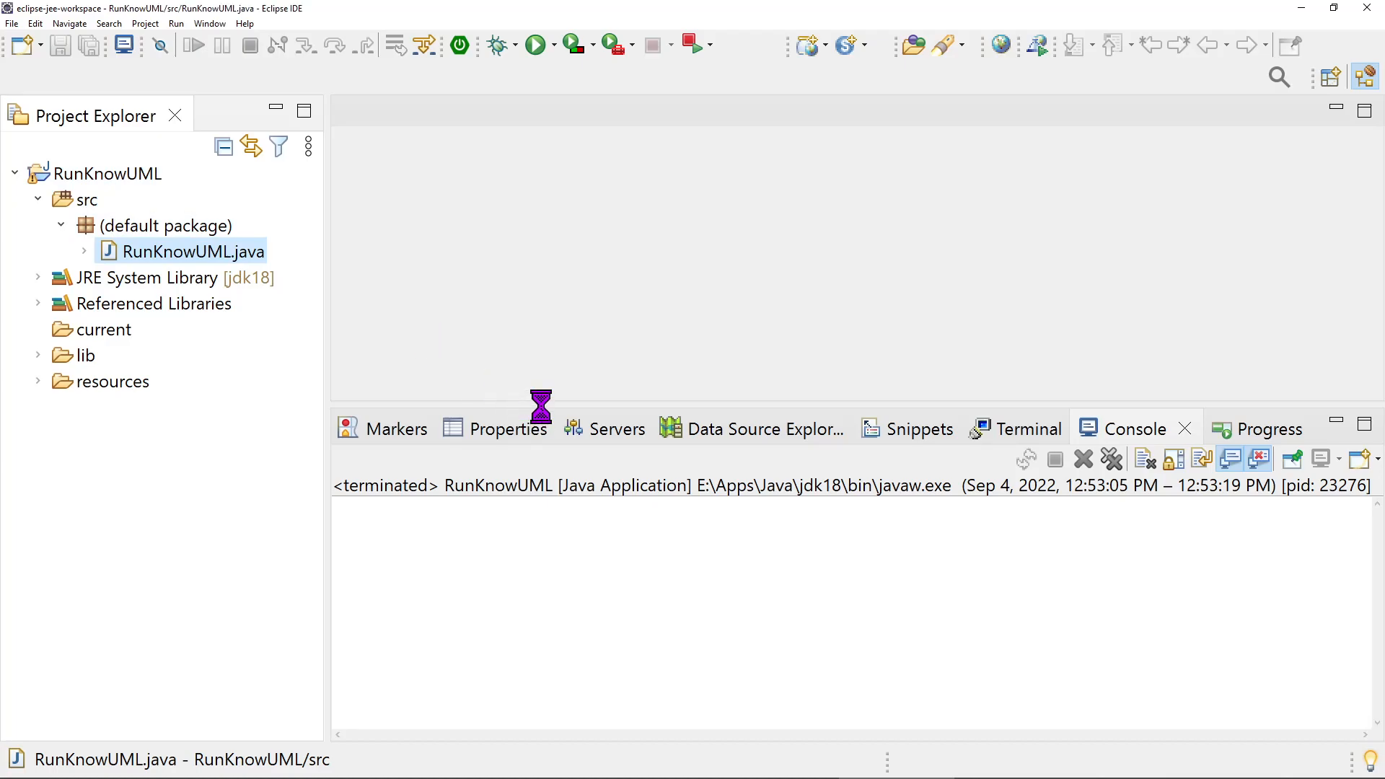
pyautogui.moveTo(544, 406); pyautogui.dragTo(551, 488)
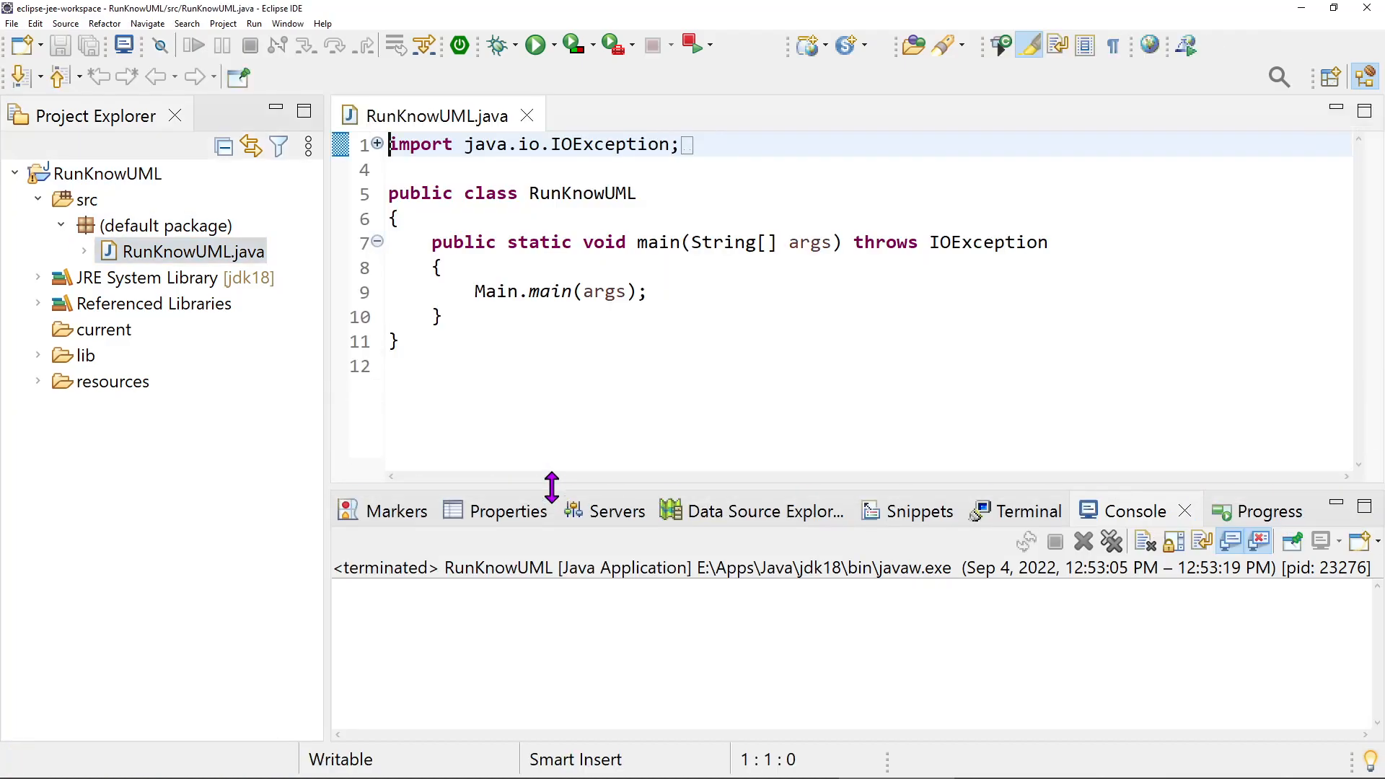
# Unfold the import statements in RunKnowUML.java and examine the knowuml.Main import and the Main.main(args) call
pyautogui.click(487, 291)
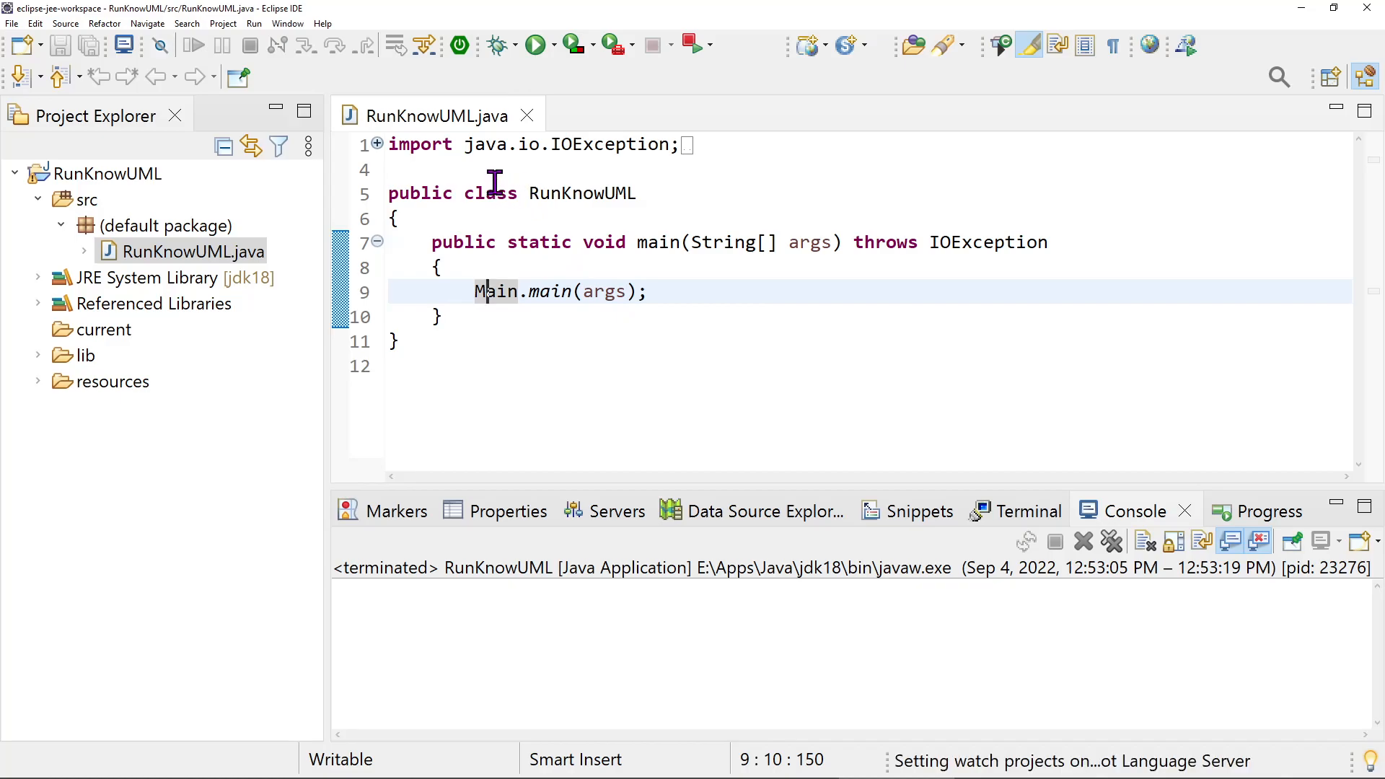
pyautogui.click(377, 143)
pyautogui.moveTo(466, 193); pyautogui.dragTo(643, 192)
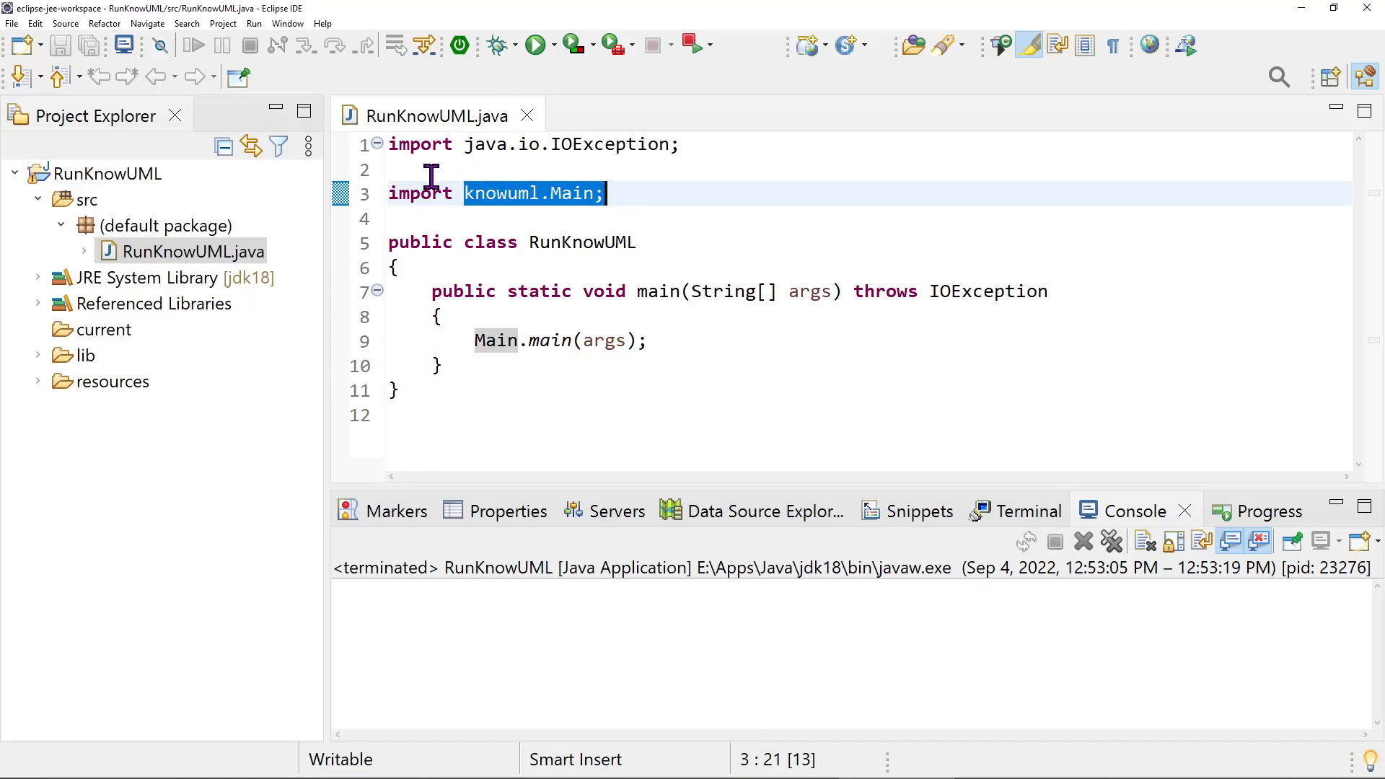
pyautogui.click(619, 195)
pyautogui.moveTo(619, 195); pyautogui.dragTo(477, 193)
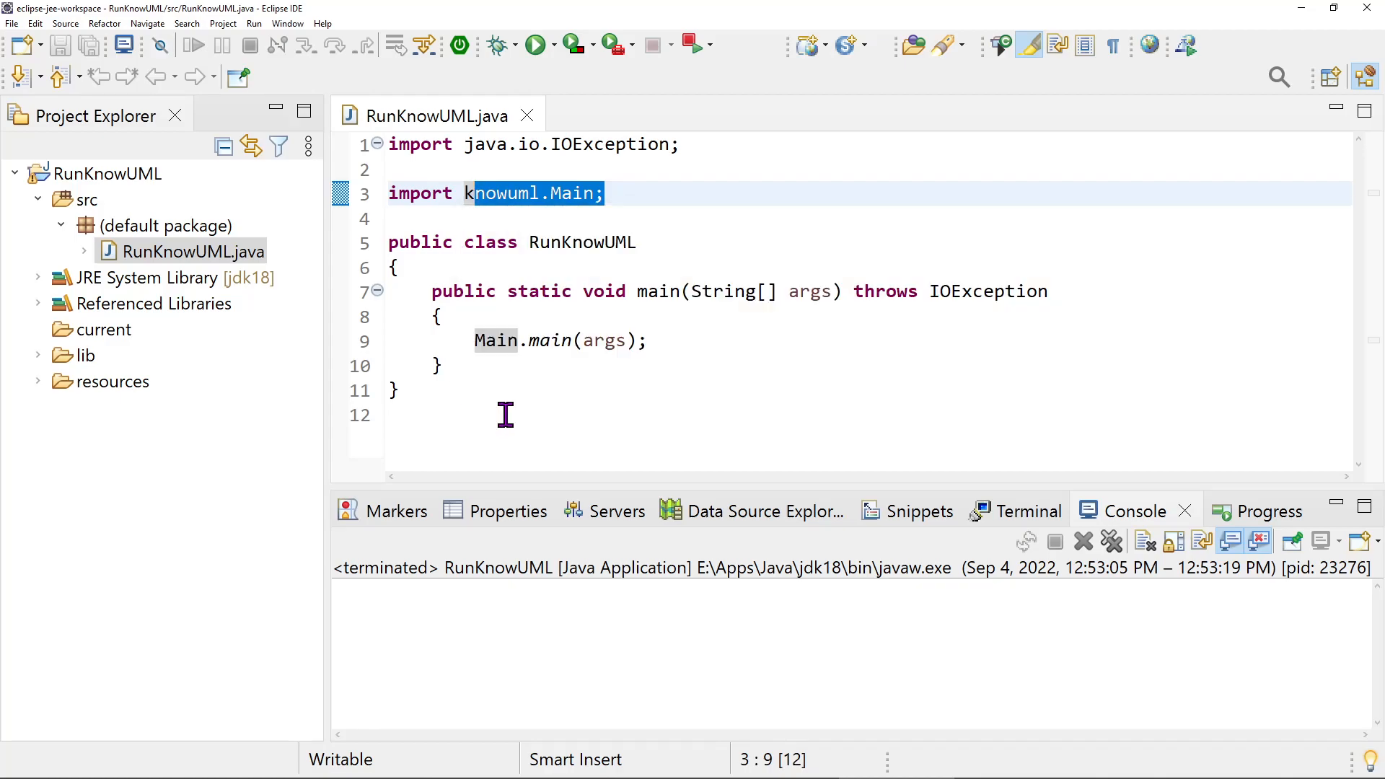
pyautogui.click(574, 416)
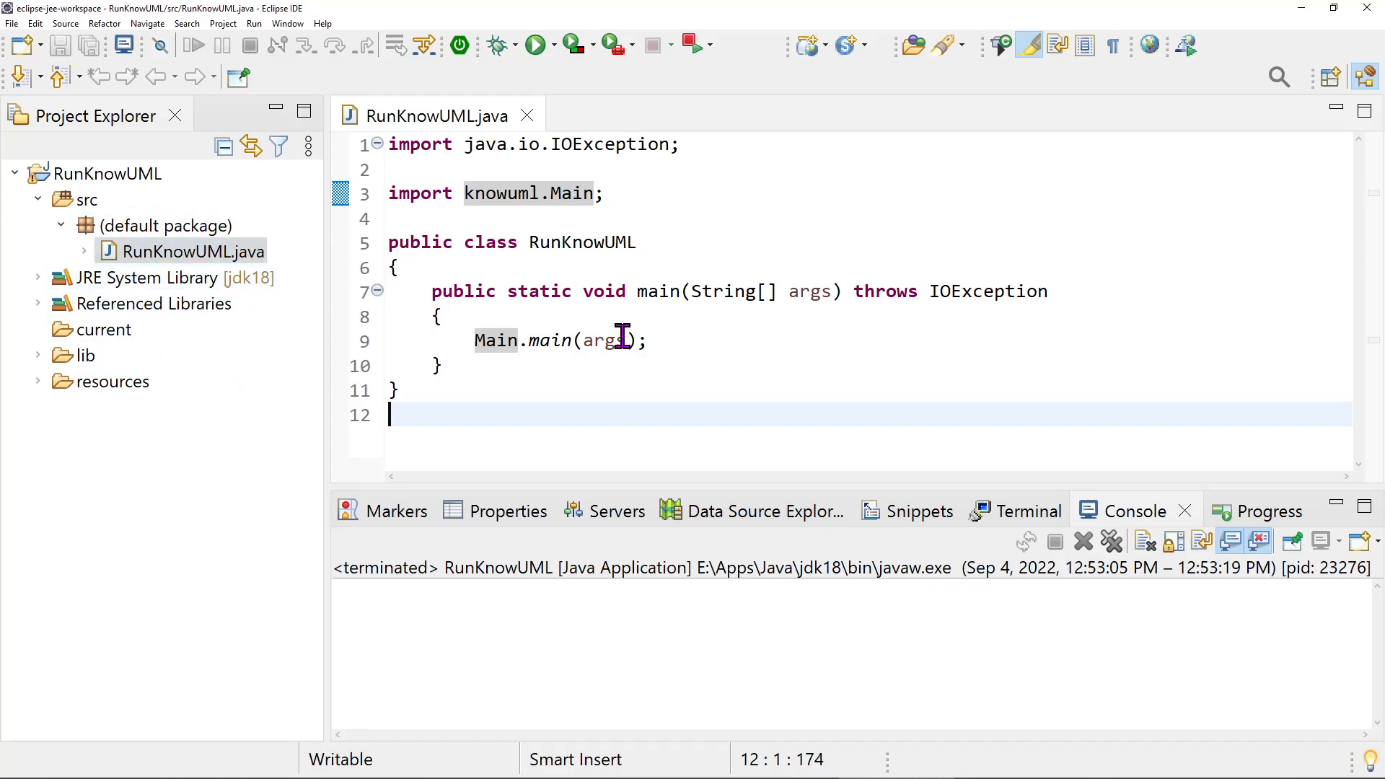
pyautogui.moveTo(622, 337)
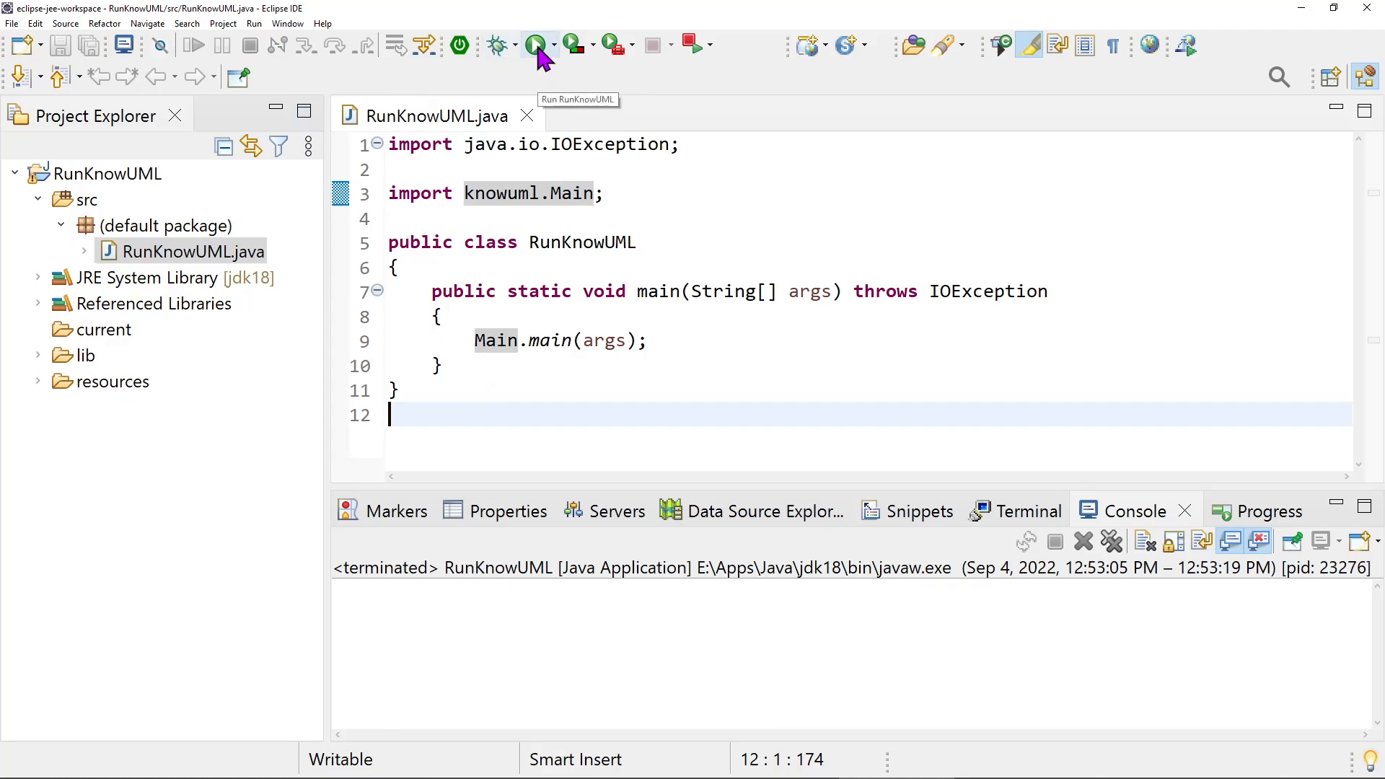
# Run the RunKnowUML program
pyautogui.click(254, 24)
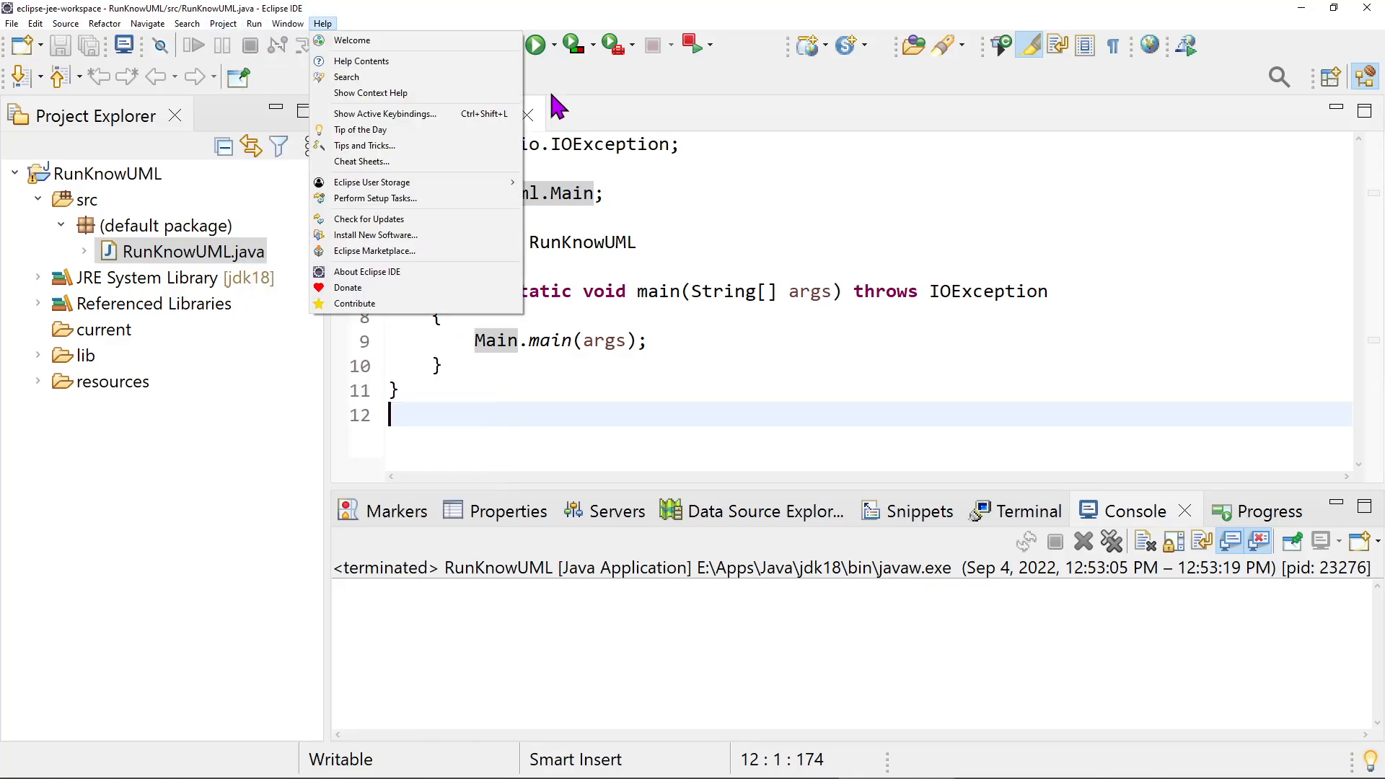
pyautogui.click(547, 76)
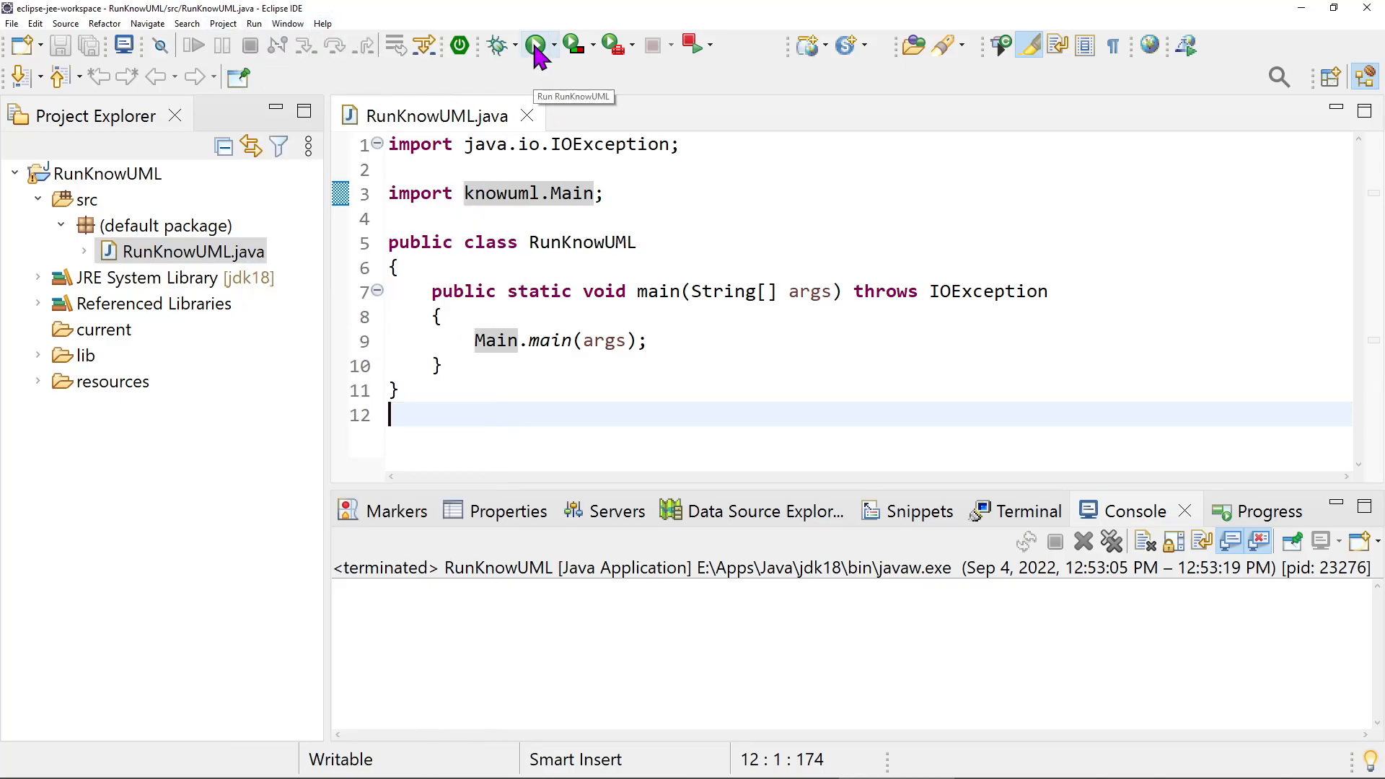
pyautogui.click(536, 47)
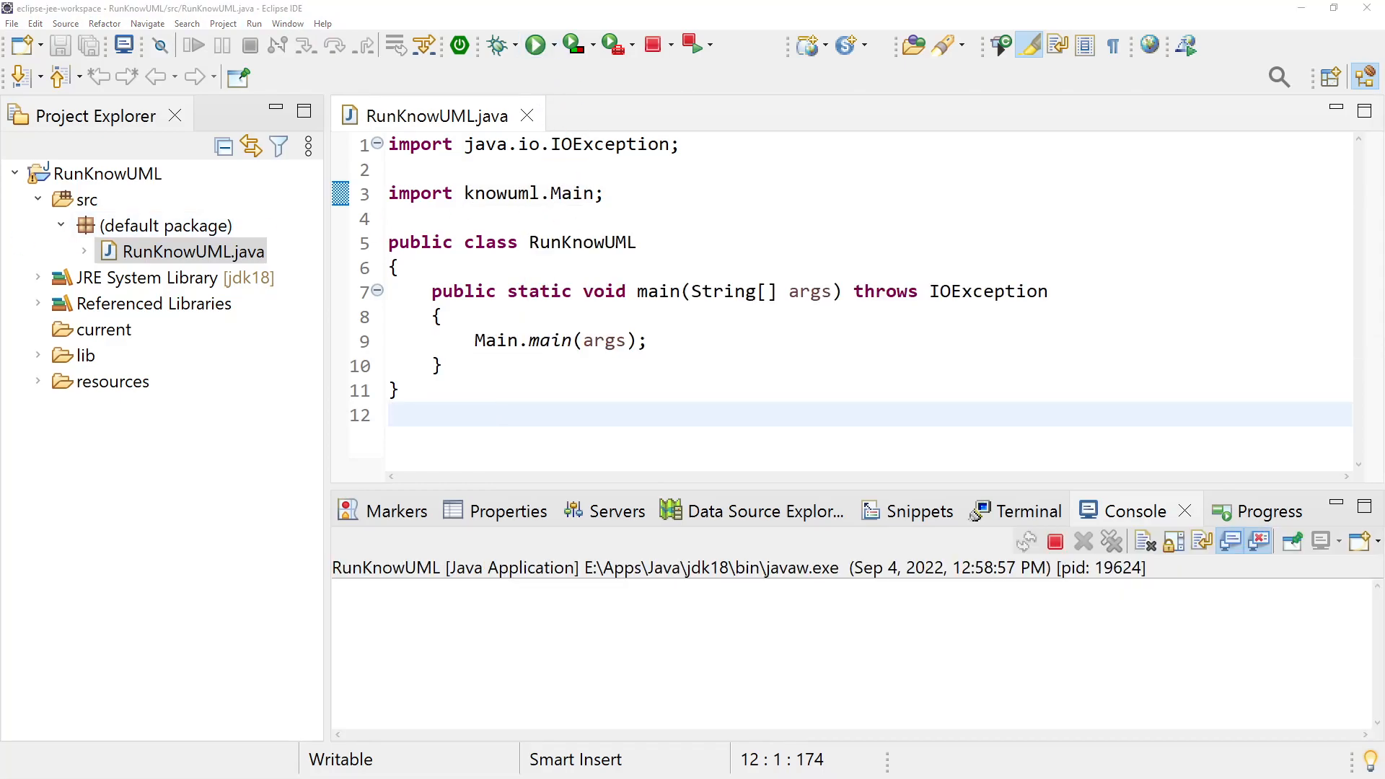
# Log in to KnowUML with the student ID, first name and last name
pyautogui.moveTo(301, 68); pyautogui.dragTo(503, 229)
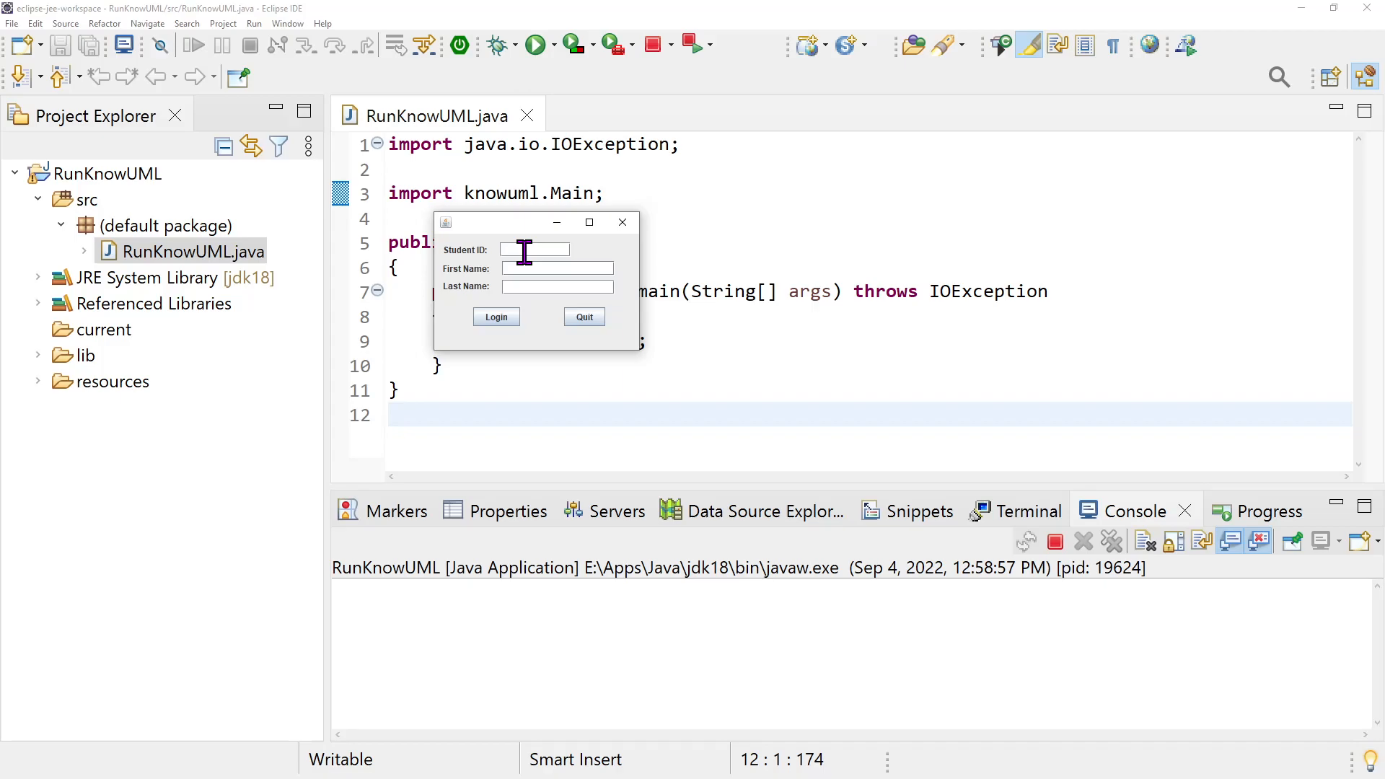
pyautogui.press('Tab')
pyautogui.click(508, 318)
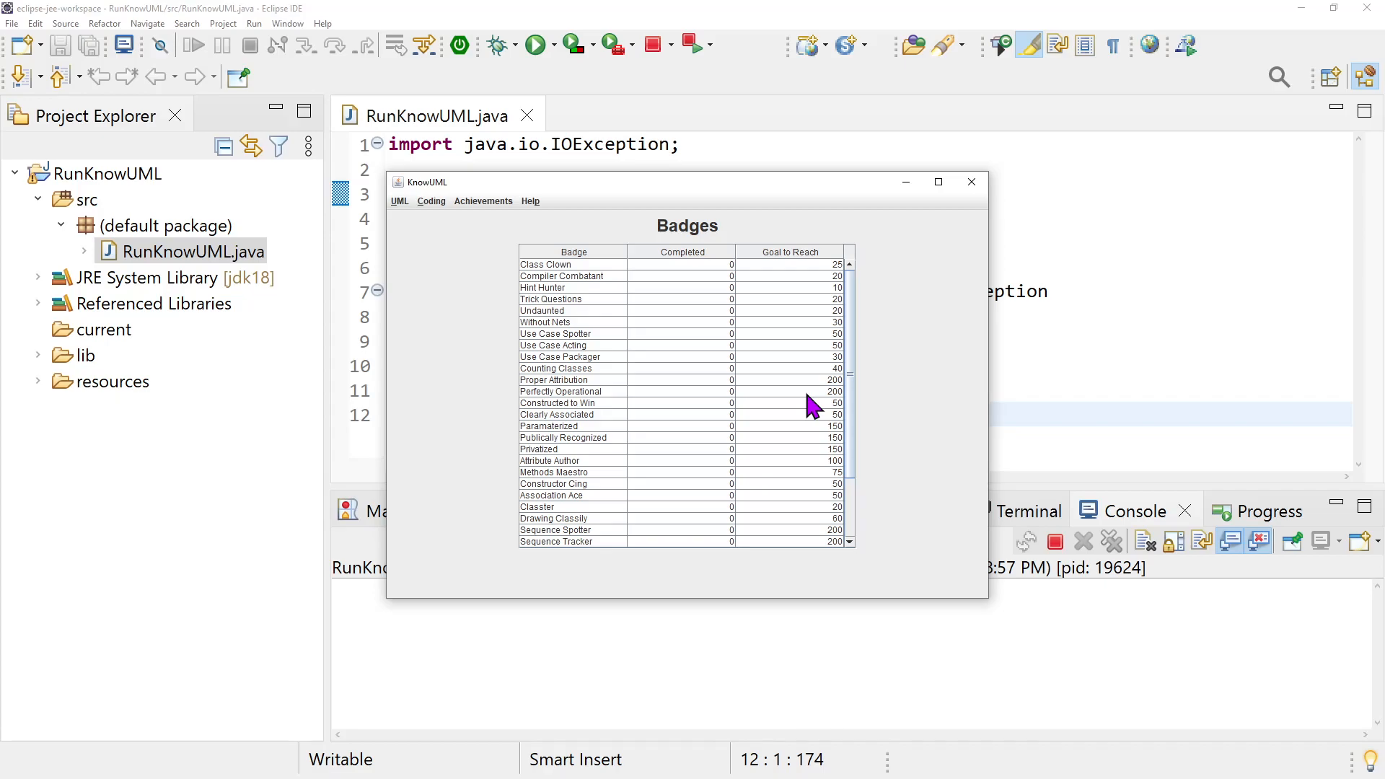
# Reposition the KnowUML window over the code editor and look through the entire Badges table
pyautogui.moveTo(649, 184); pyautogui.dragTo(857, 125)
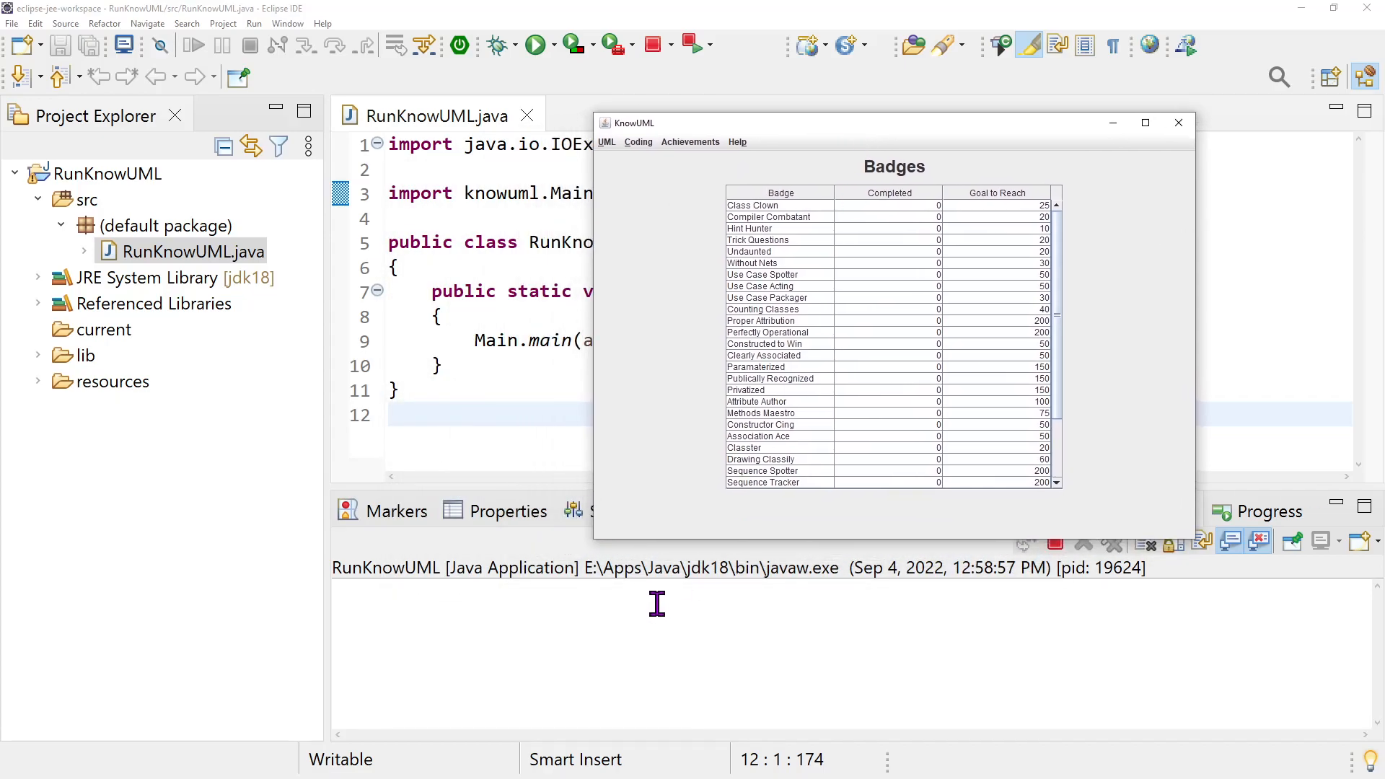
pyautogui.click(479, 624)
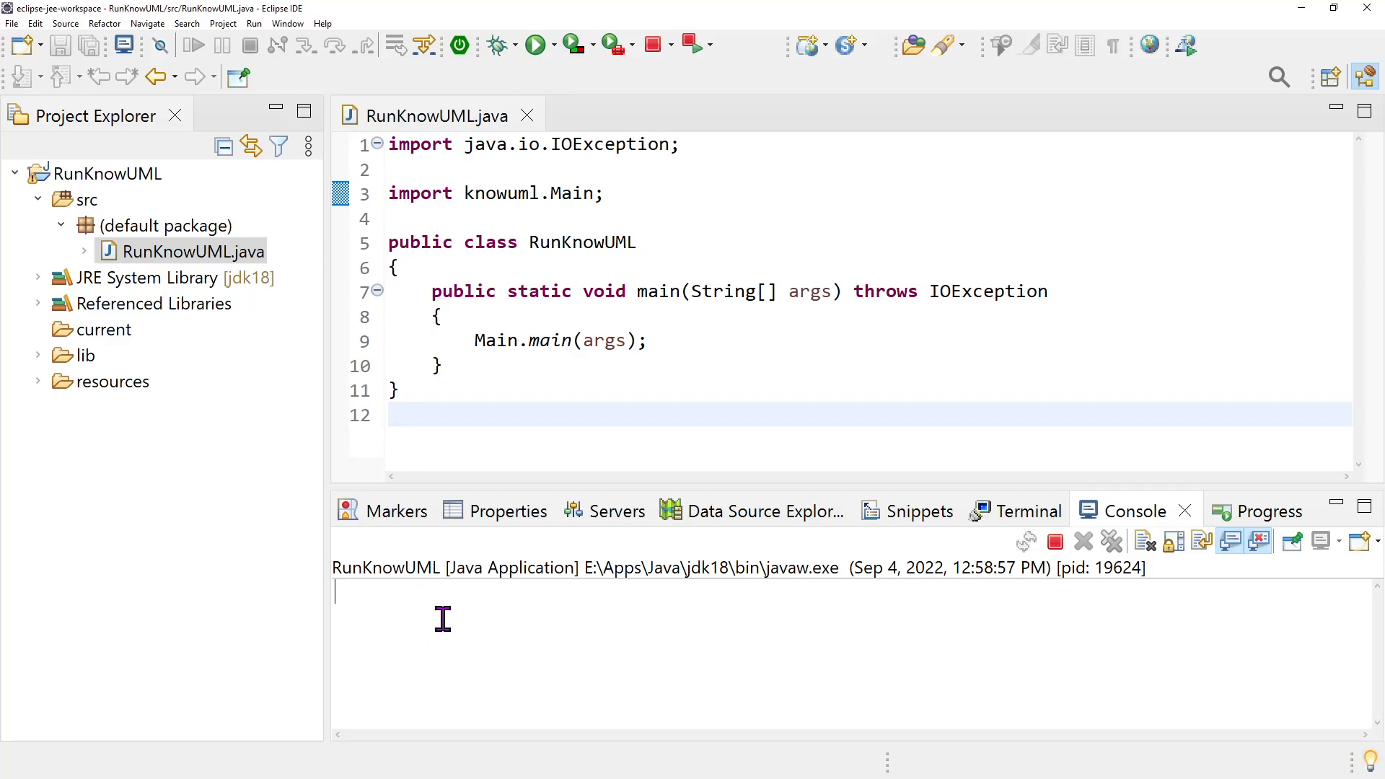
pyautogui.hotkey('alt', 'Tab')
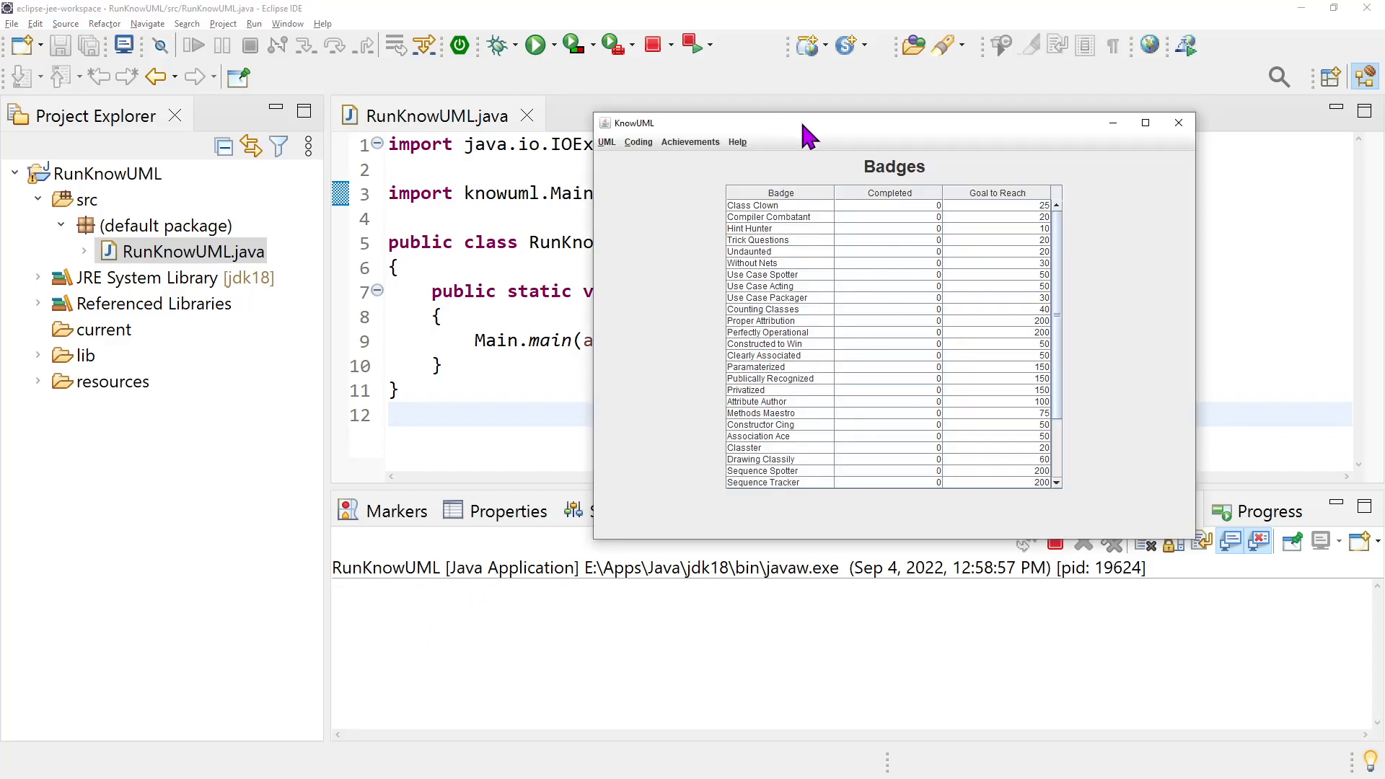
pyautogui.moveTo(799, 120); pyautogui.dragTo(700, 117)
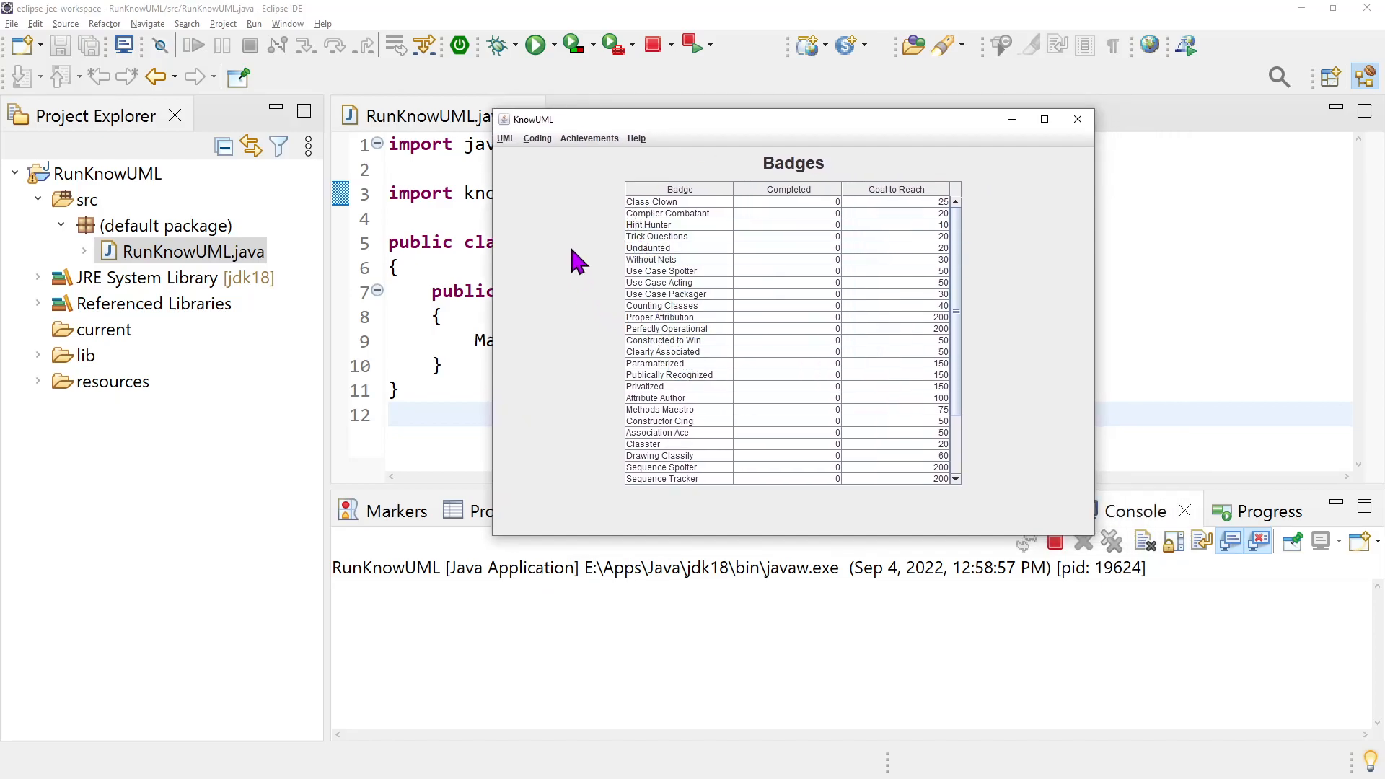
pyautogui.moveTo(648, 116); pyautogui.dragTo(480, 173)
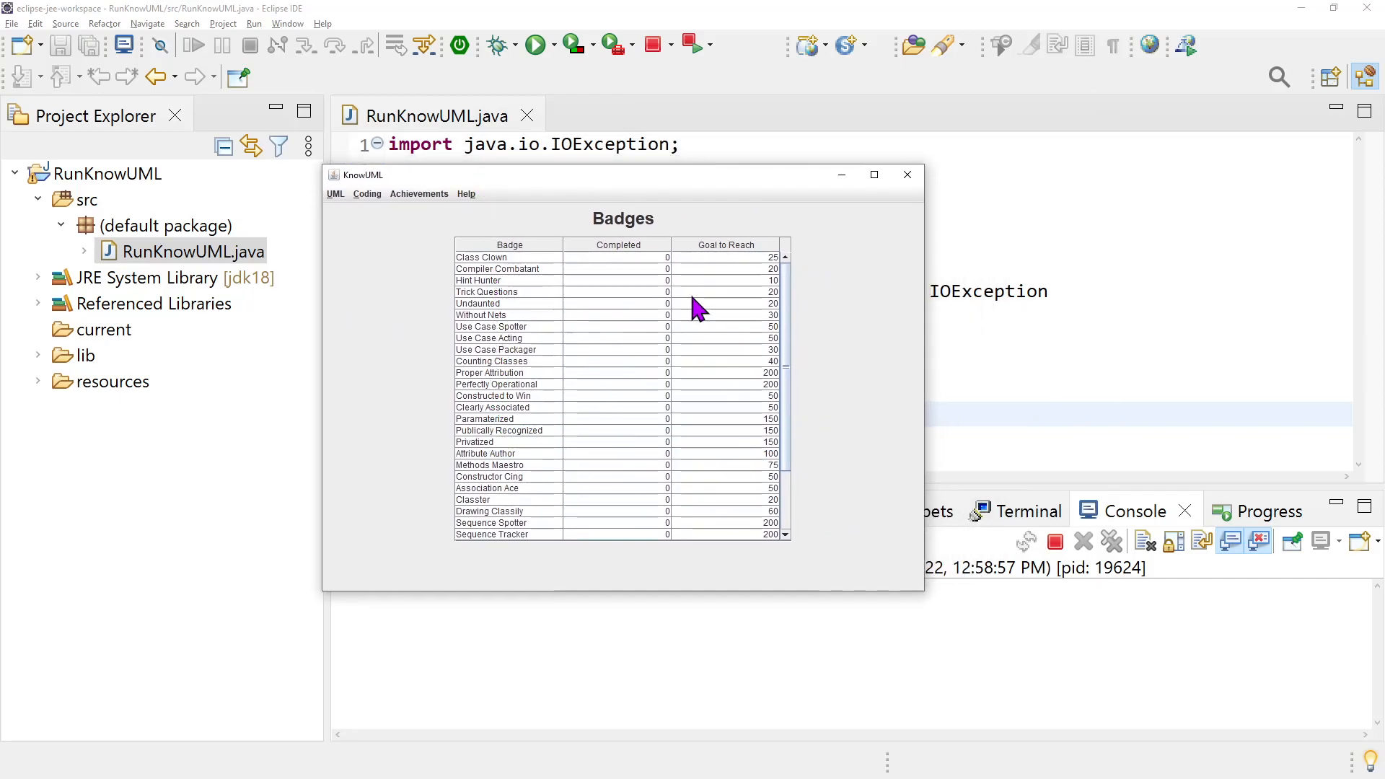
pyautogui.moveTo(791, 348); pyautogui.dragTo(791, 506)
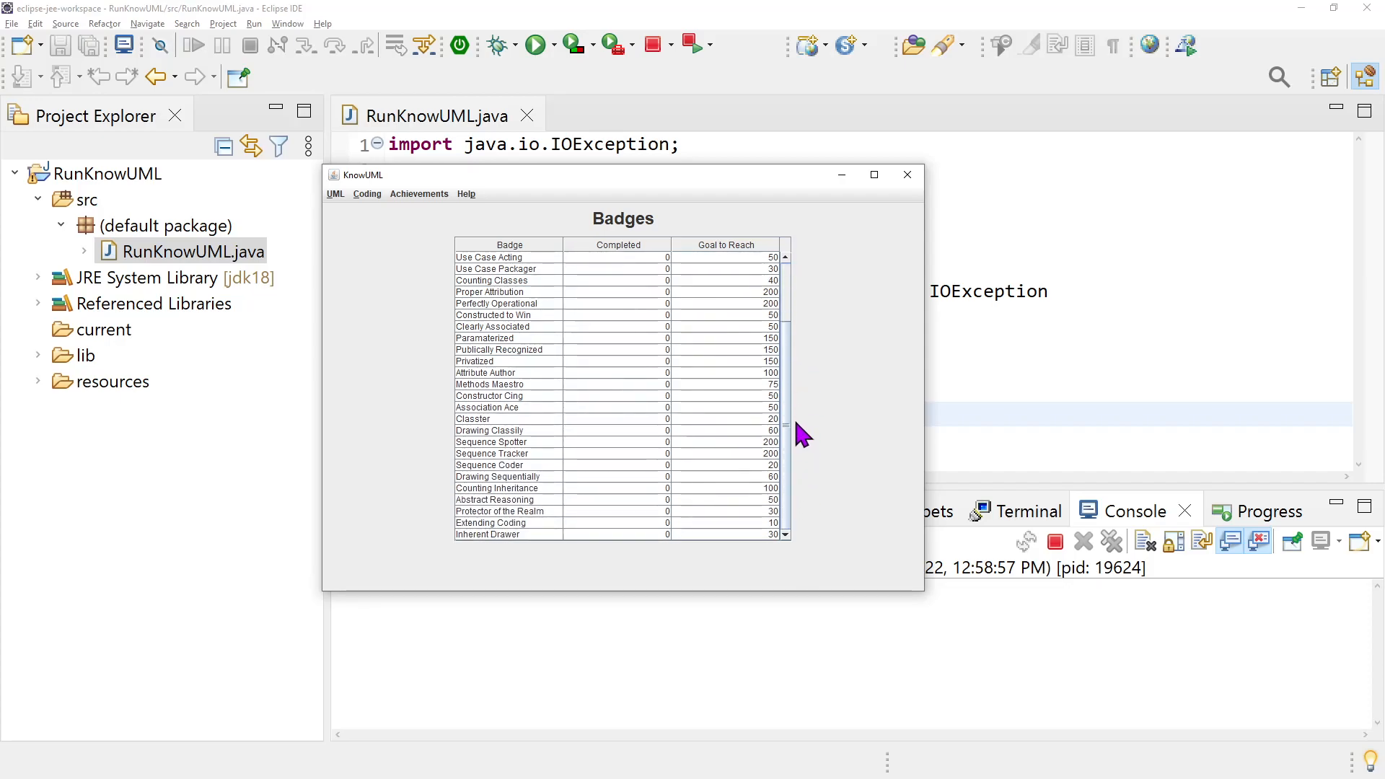
pyautogui.moveTo(794, 426); pyautogui.dragTo(799, 264)
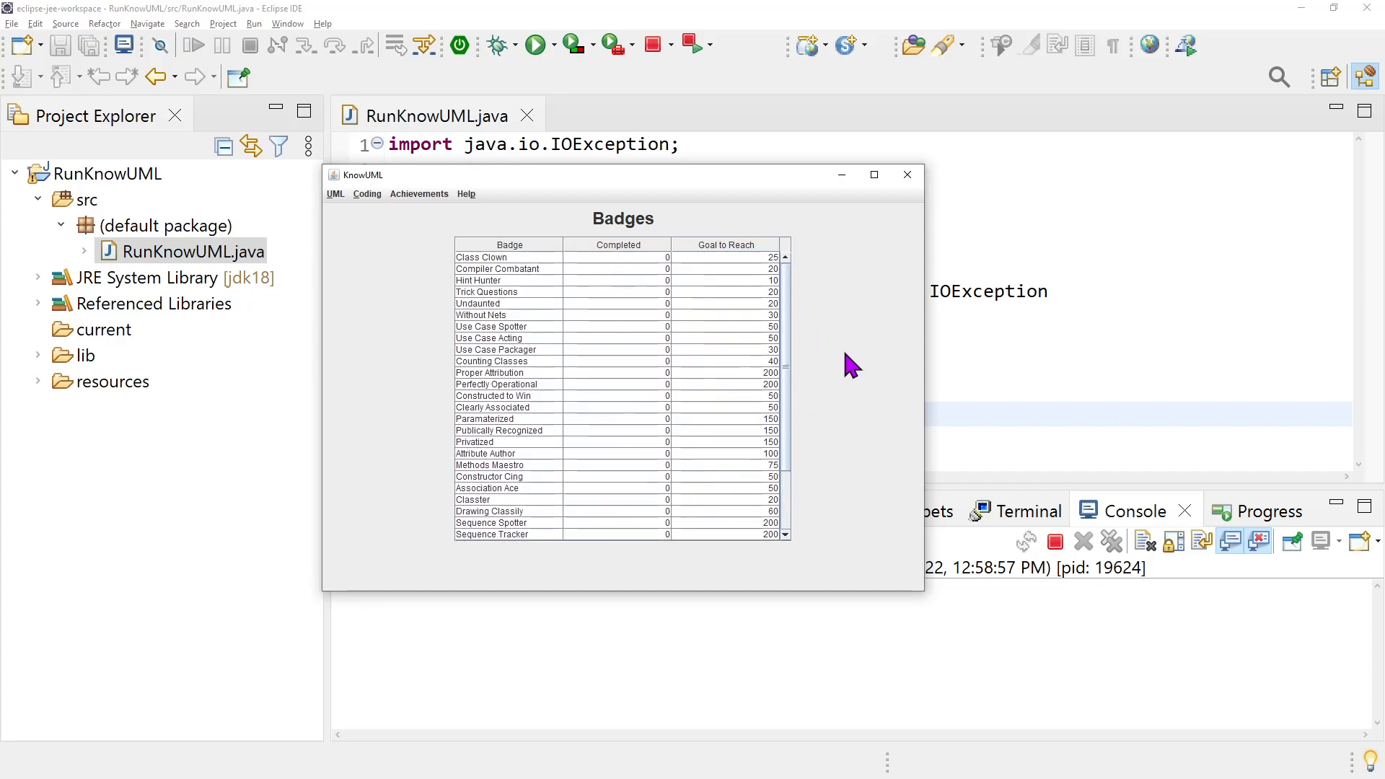